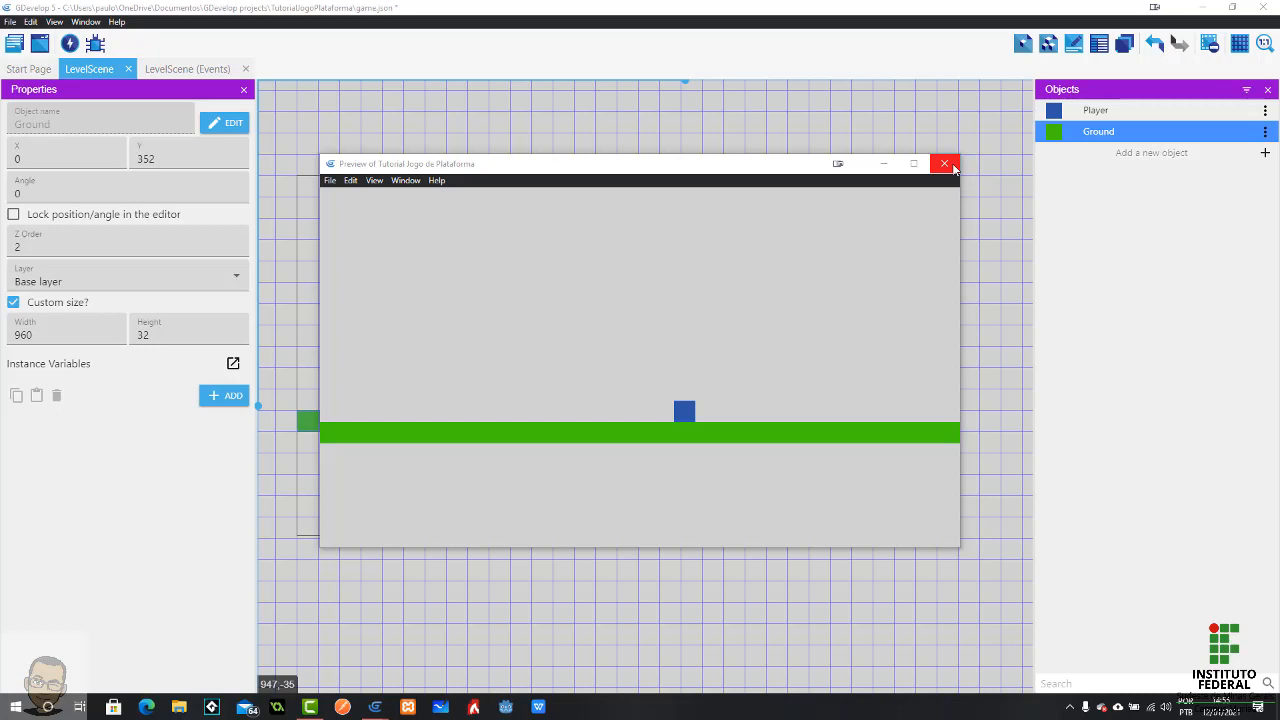
Close the game preview and add a new Tiled Sprite object named Background.
left_click(948, 167)
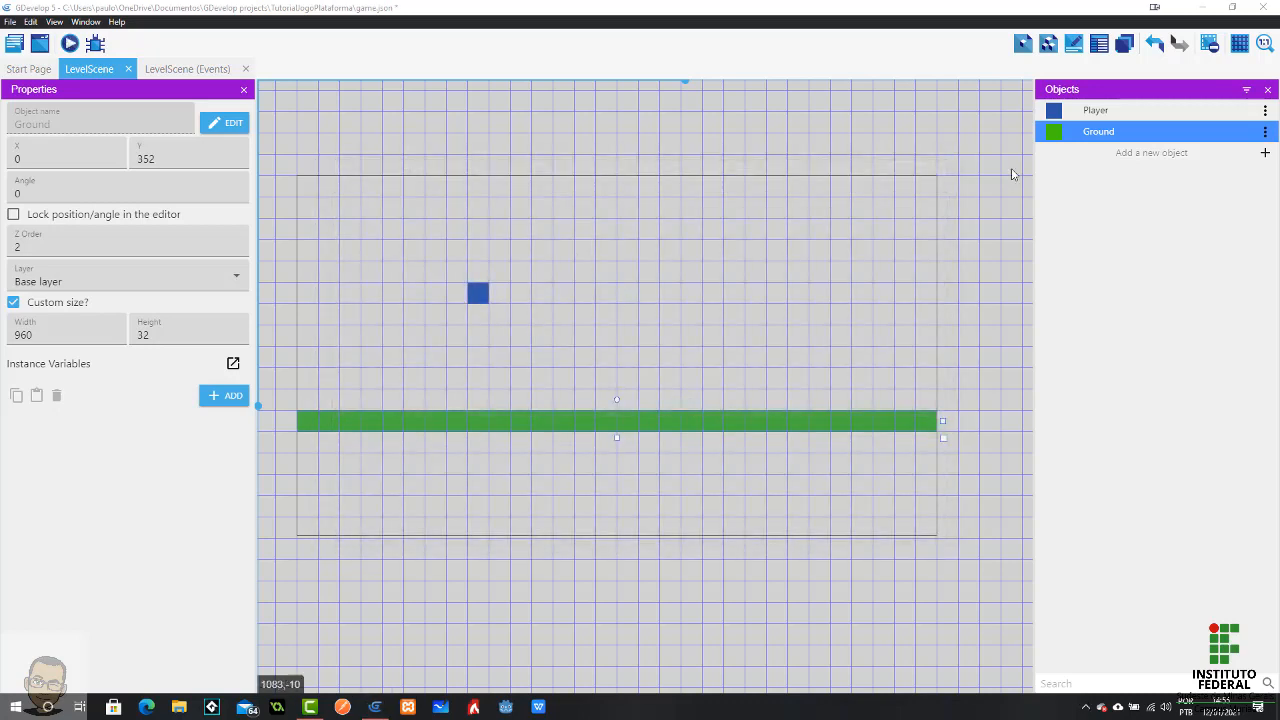
left_click(1266, 153)
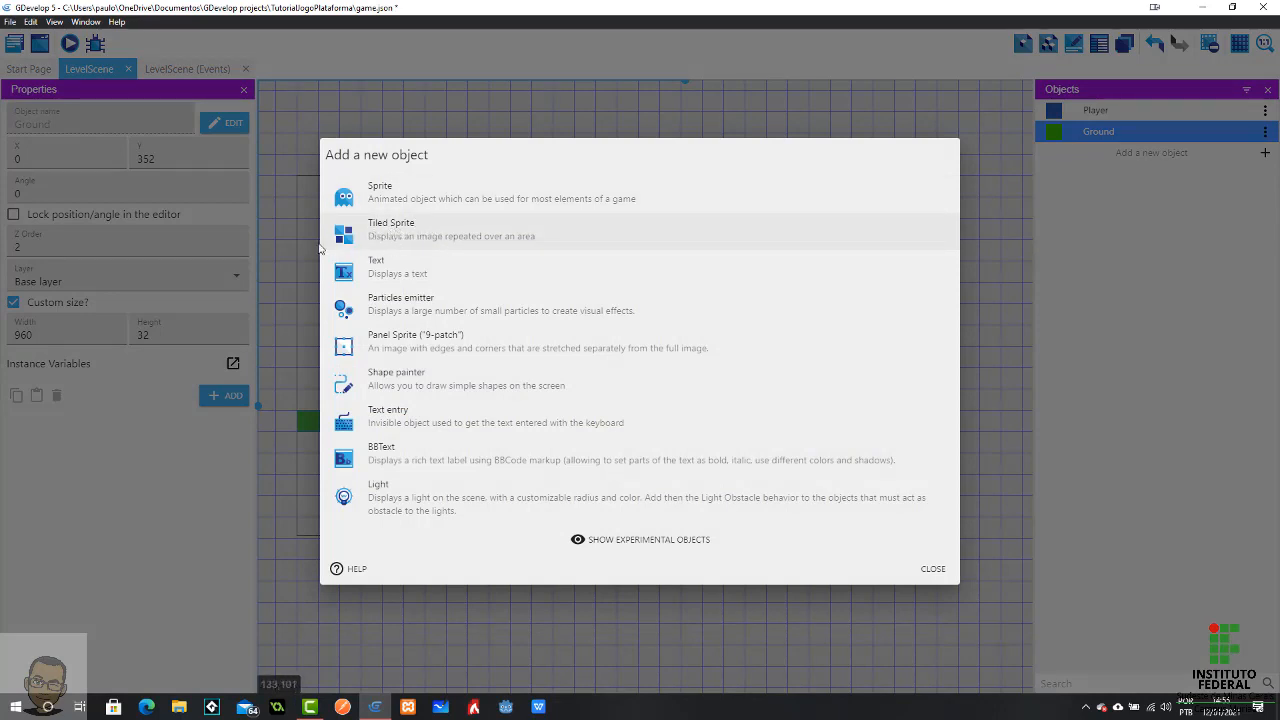
left_click(410, 240)
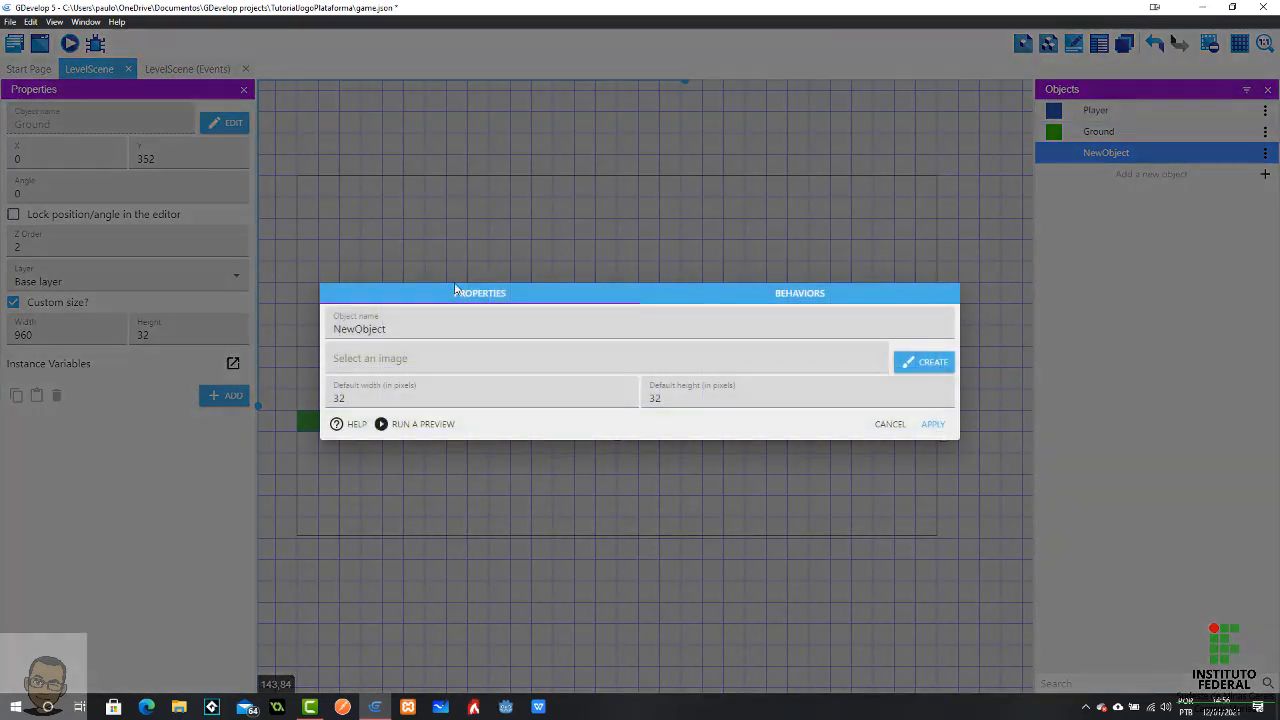
double_click(336, 329)
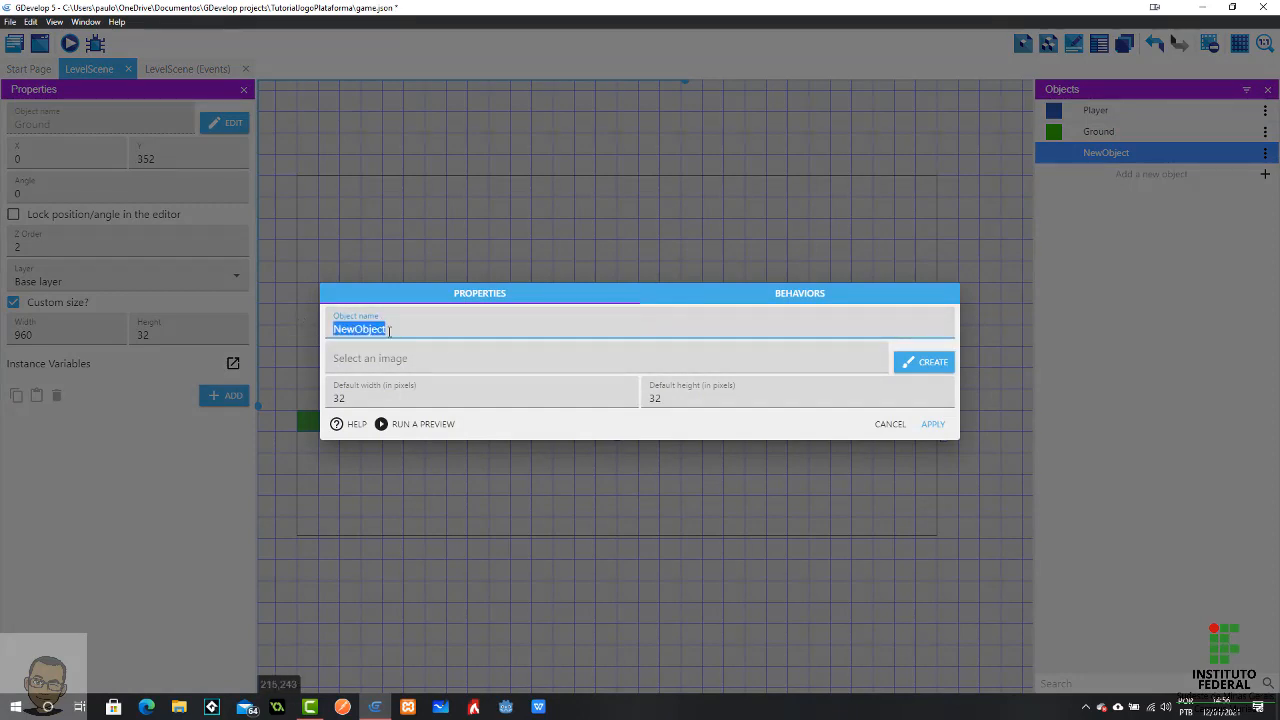
type("Background")
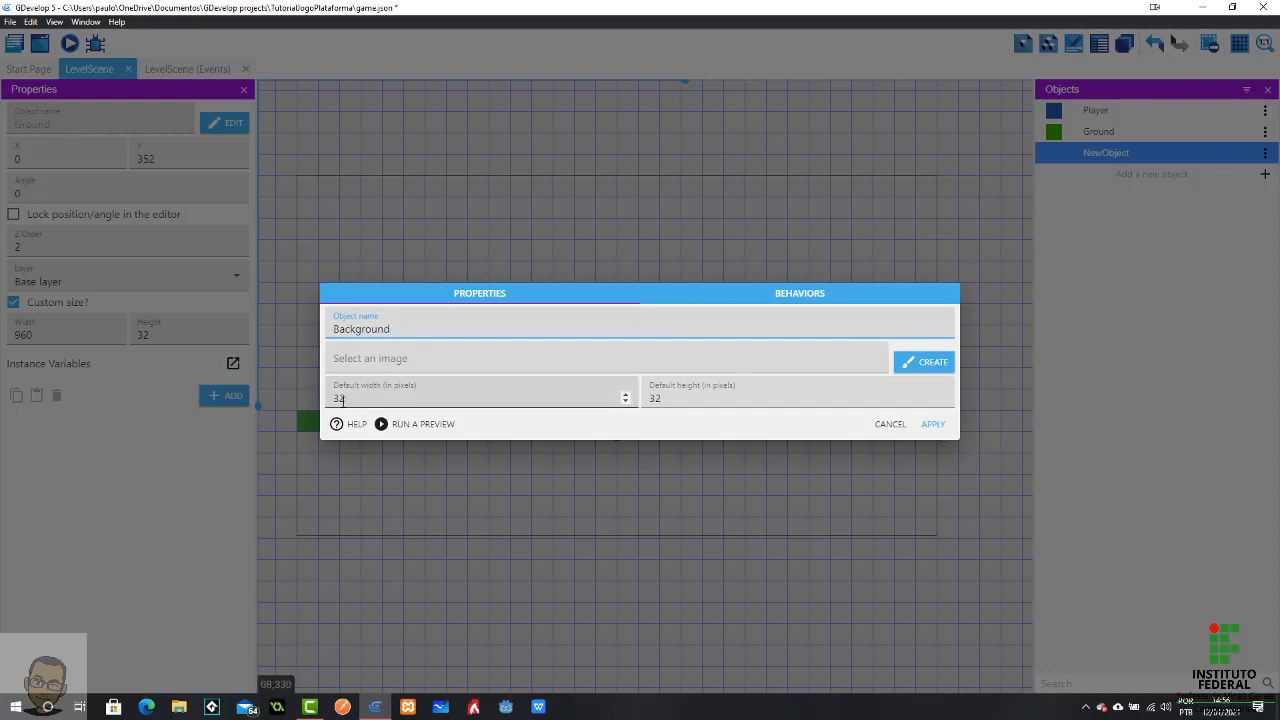
Set the Background object's default width to 960 pixels and default height to 540 pixels.
double_click(348, 398)
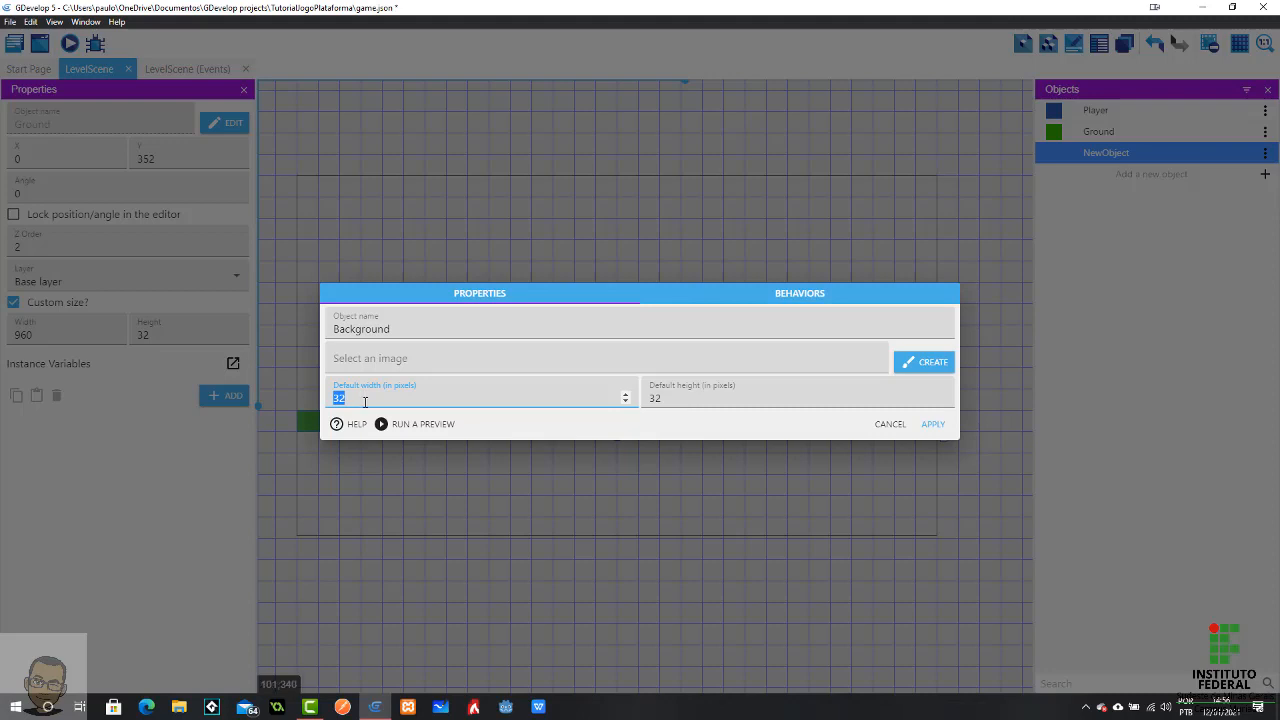
type("960")
key("Tab")
type("54")
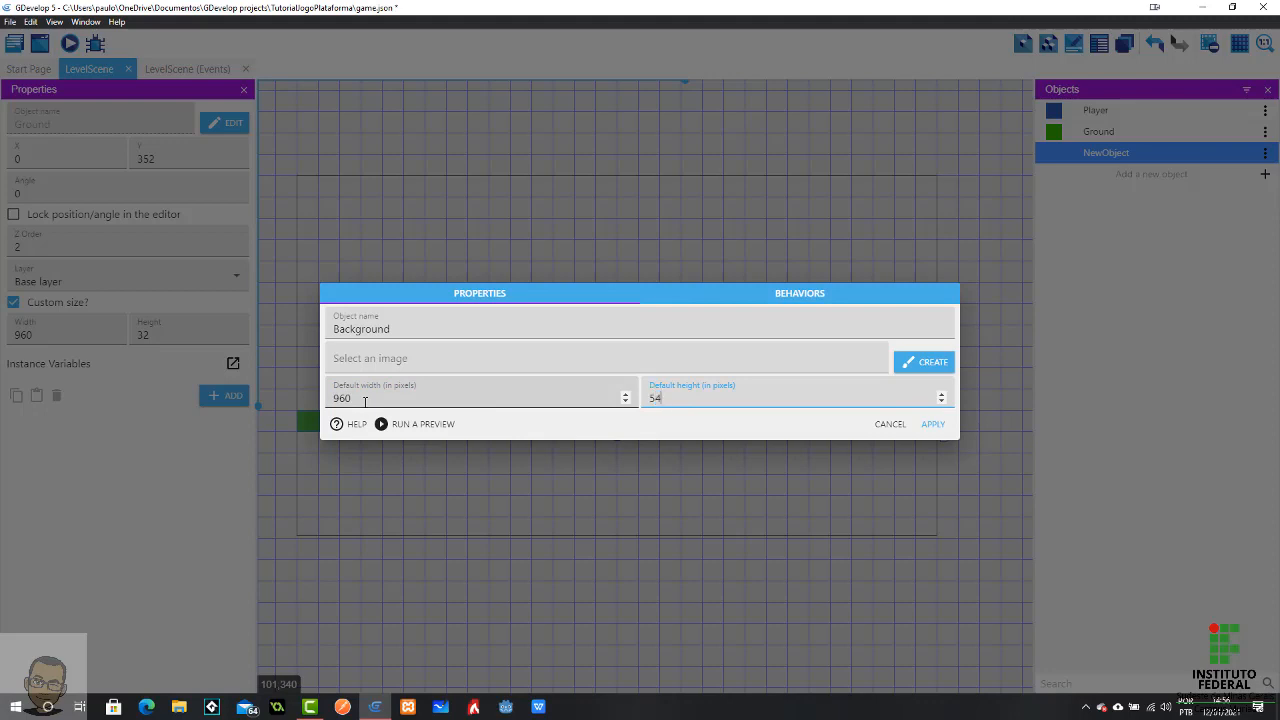
type("0")
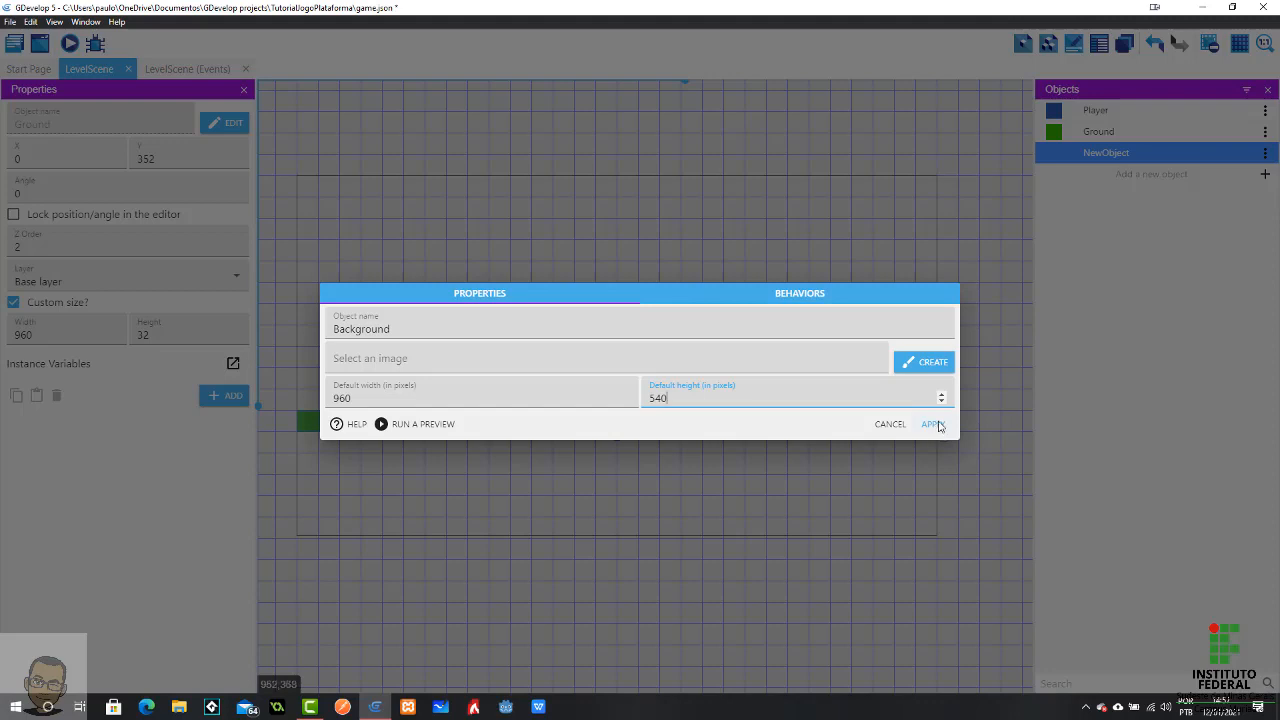
left_click(931, 426)
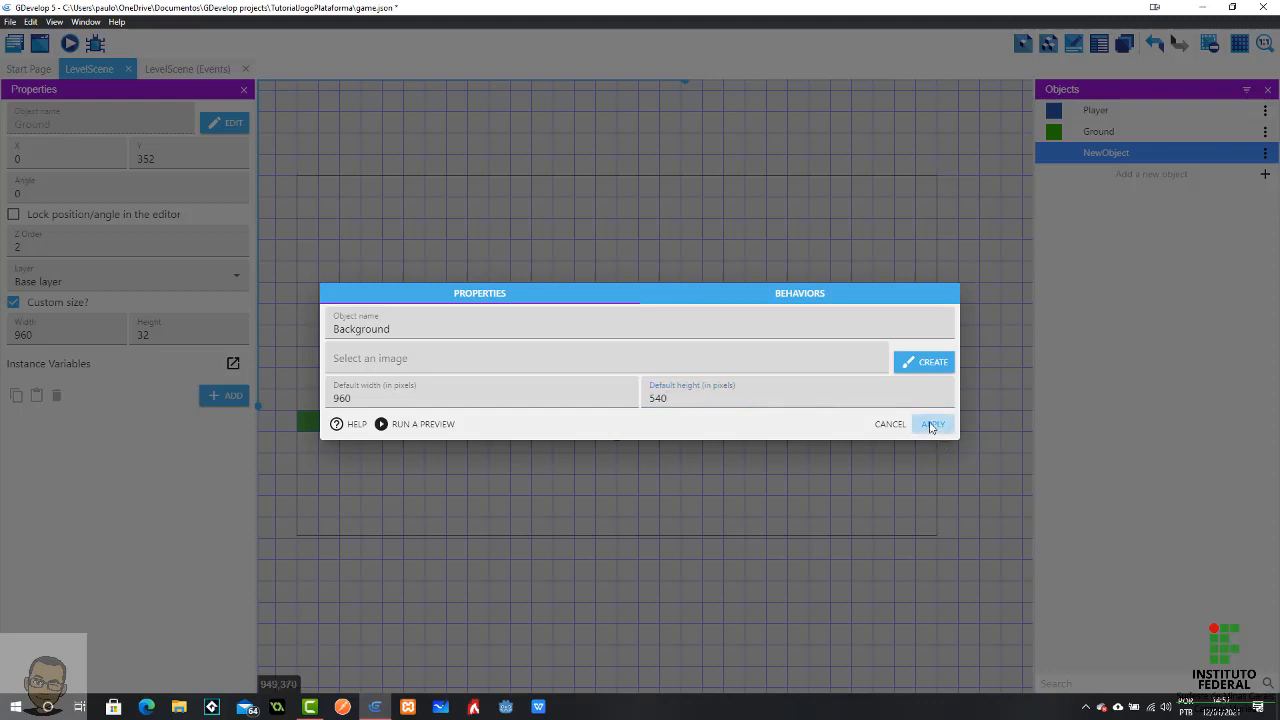
Start a new image for the Background object and enter a 960 by 540 px canvas size without maintaining the aspect ratio.
left_click(940, 366)
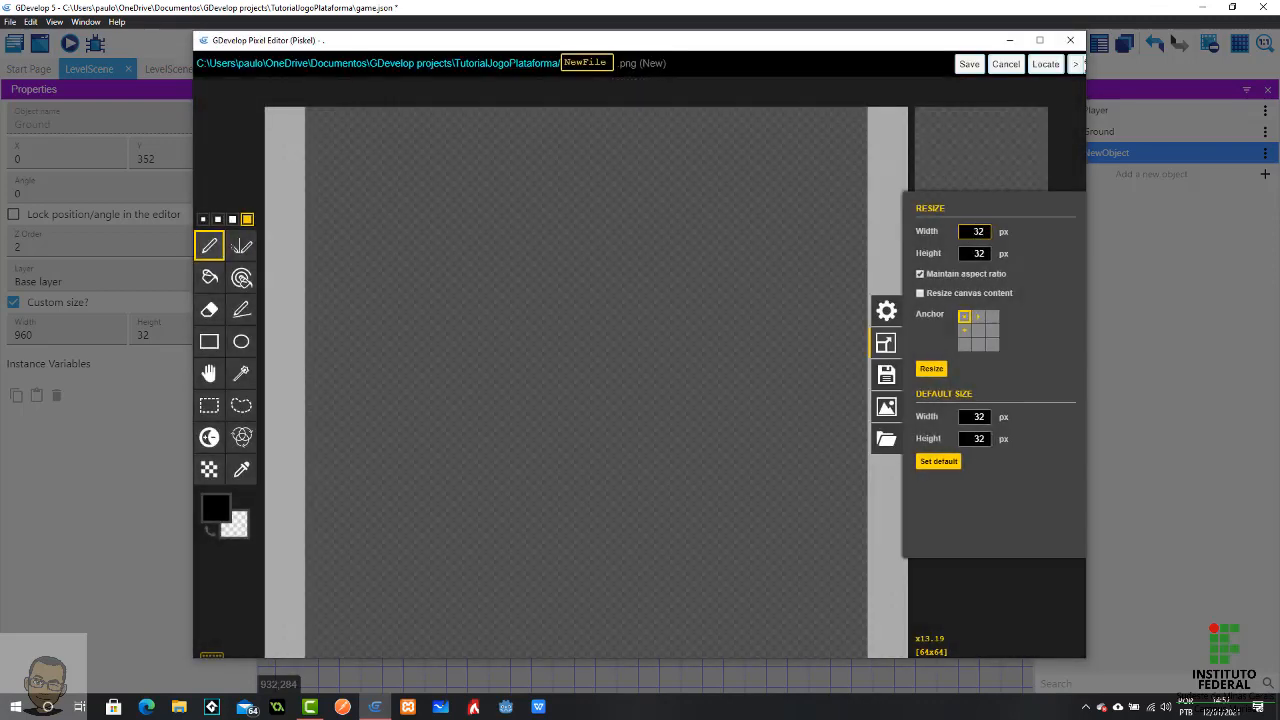
double_click(975, 231)
type("960")
left_click(921, 274)
left_click(971, 254)
type("540")
Choose the muted teal color #7bb4b1, apply the canvas resize and fill the whole canvas with that color.
left_click(215, 506)
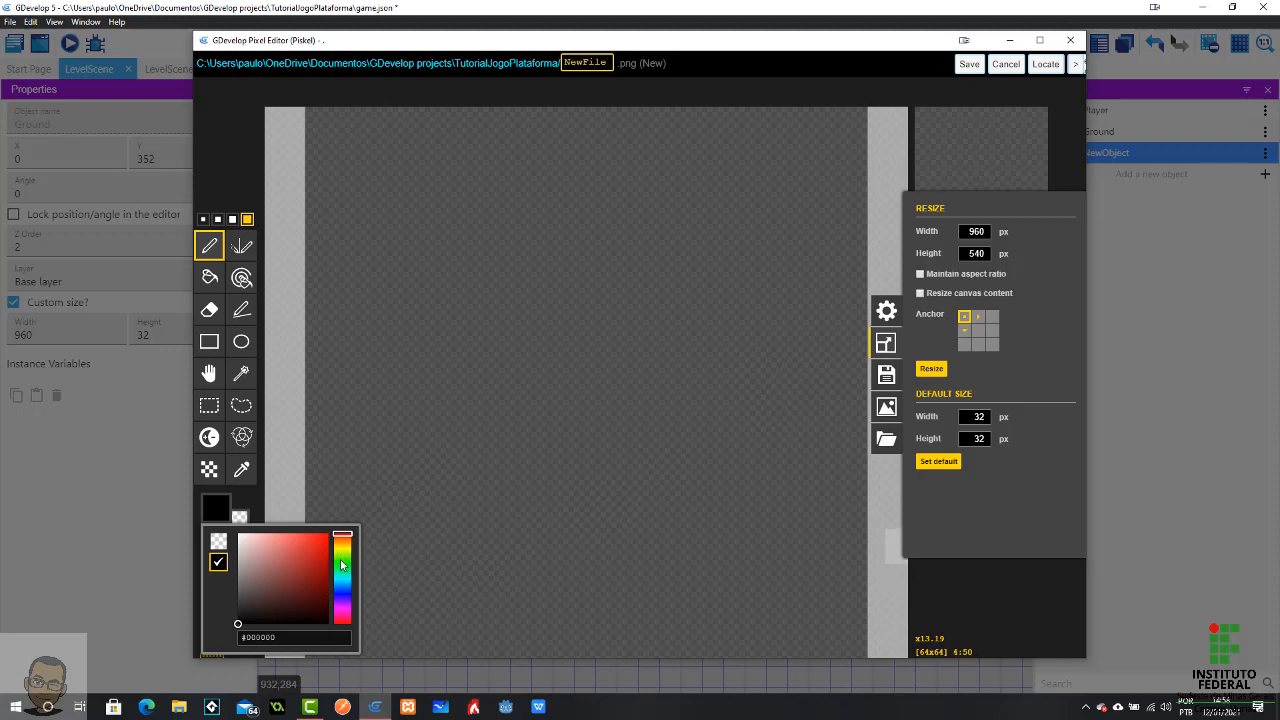
left_click(343, 579)
left_click(269, 565)
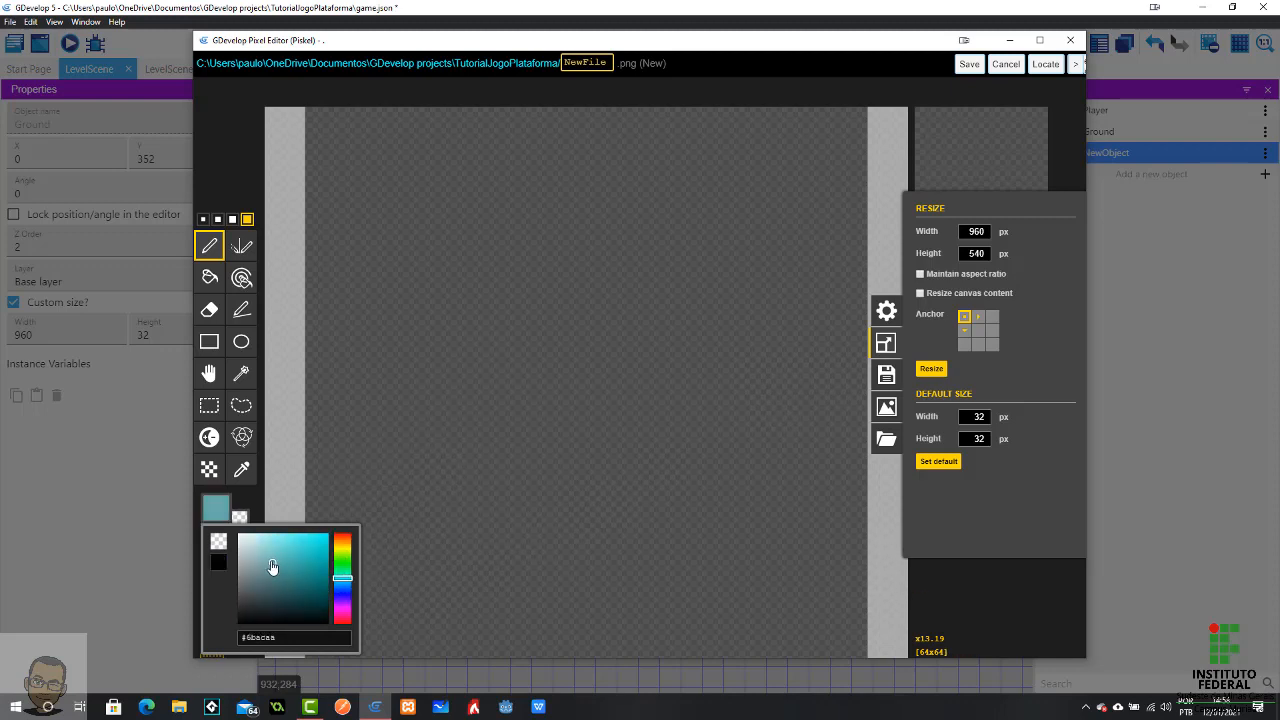
left_click(266, 559)
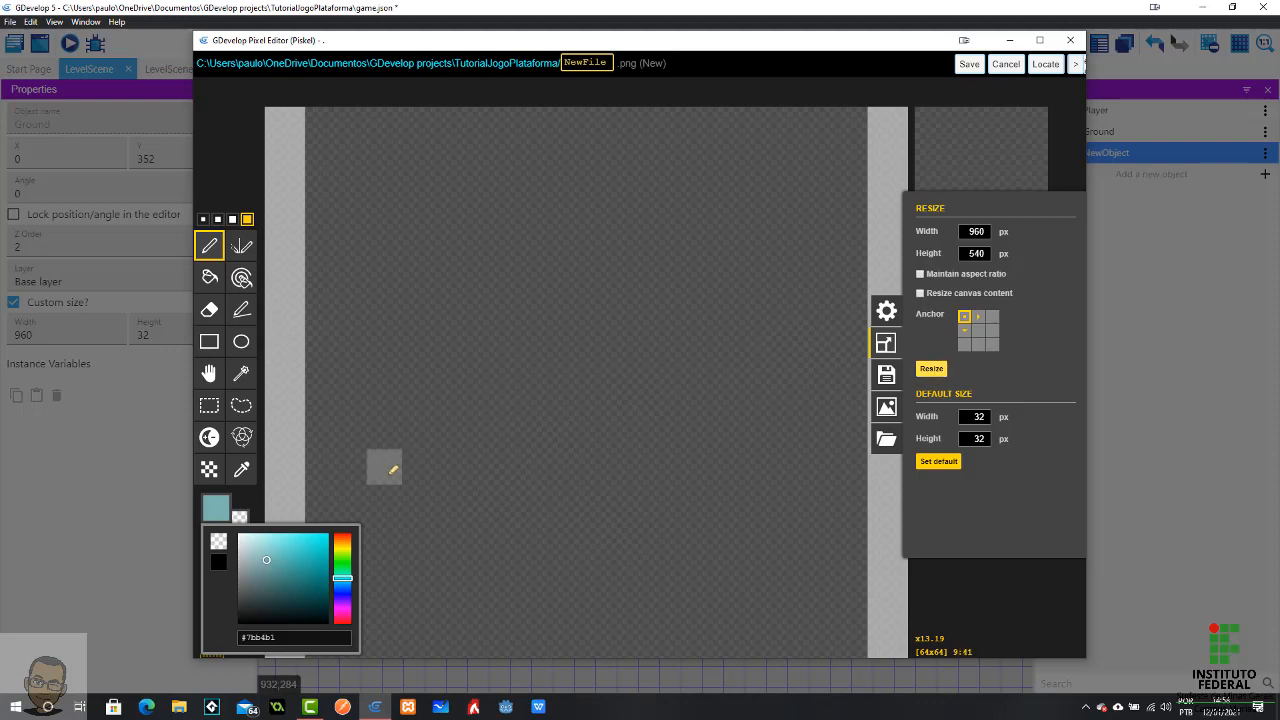
left_click(931, 368)
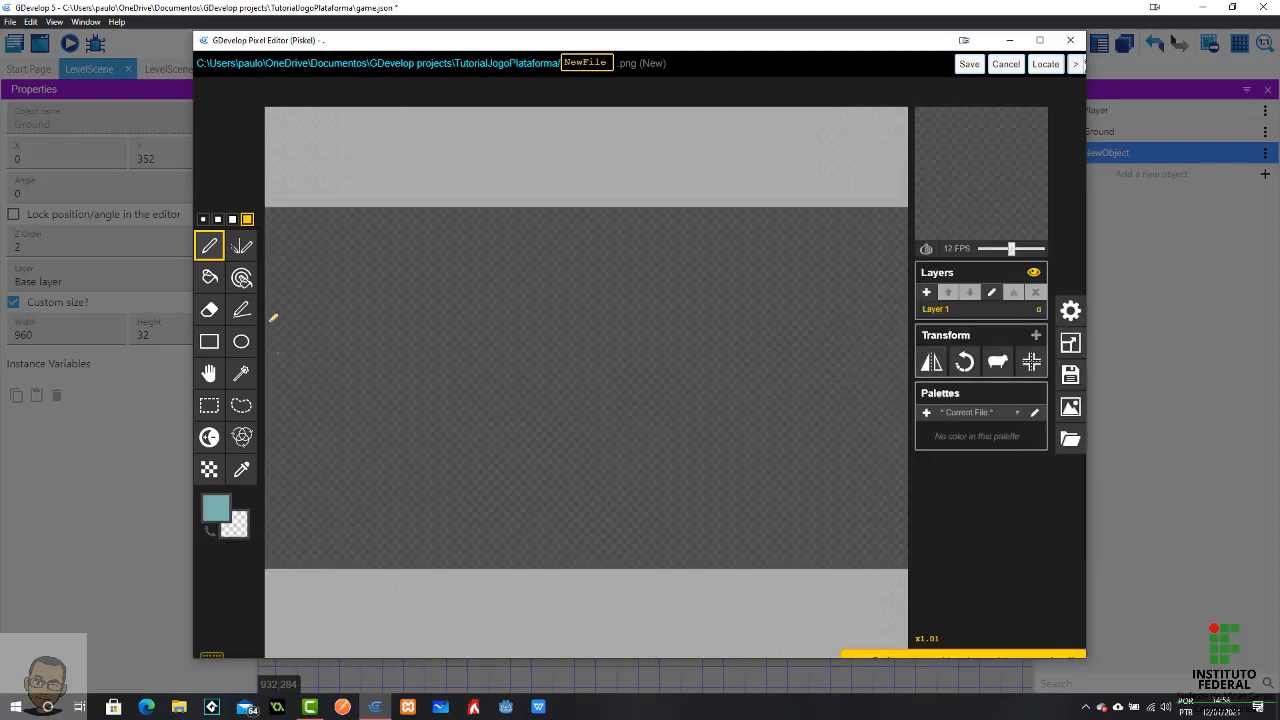
left_click(211, 280)
left_click(458, 321)
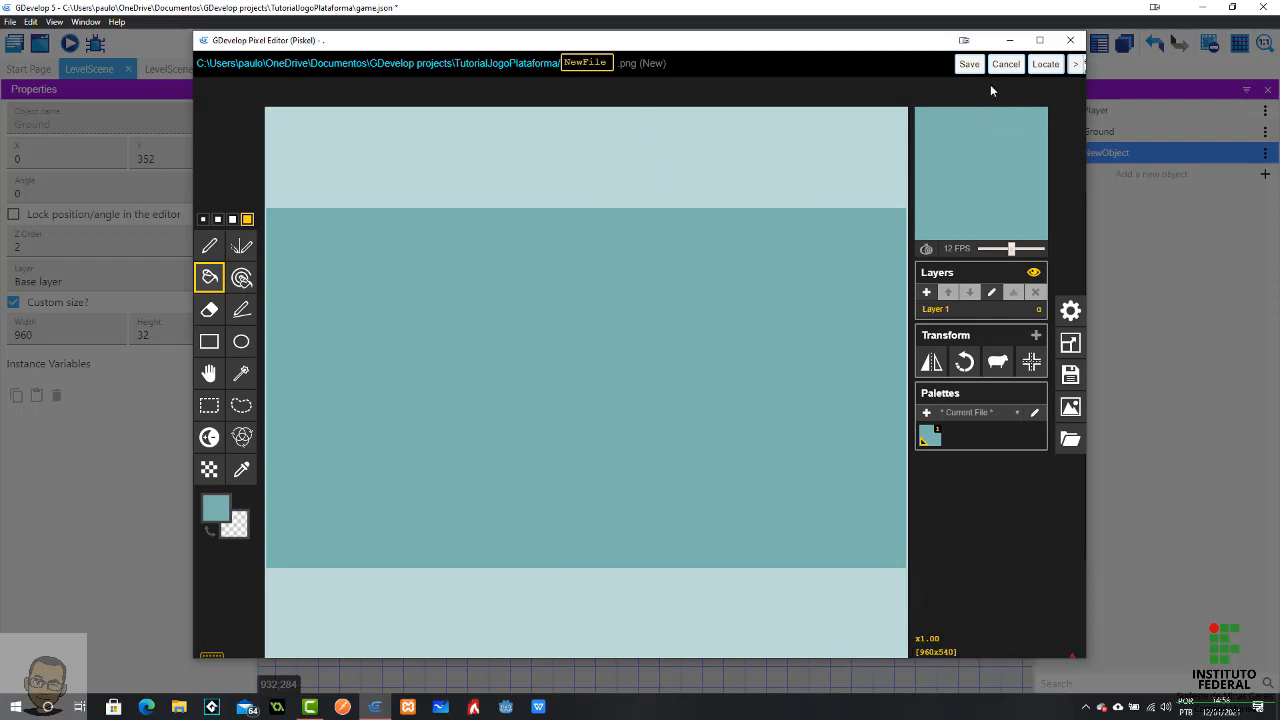
Name the new image file Background.
left_click_drag(610, 63, 547, 55)
type("Ba")
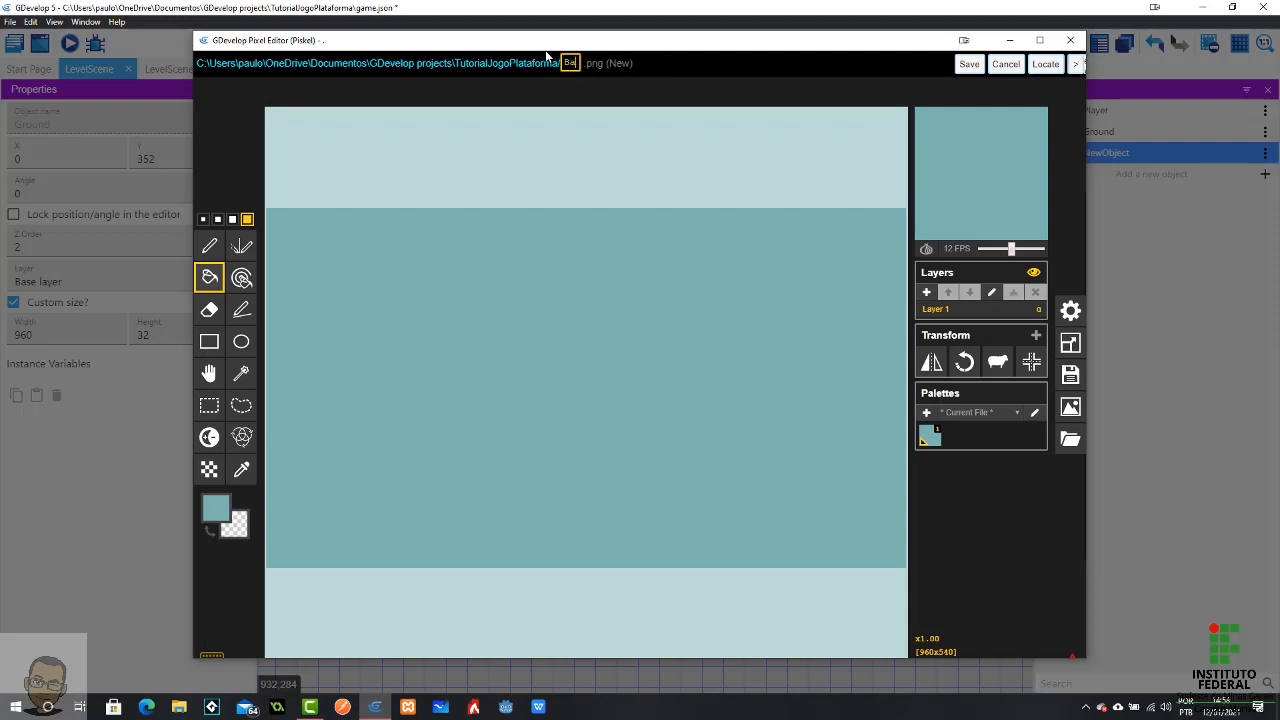
type("ckgroun")
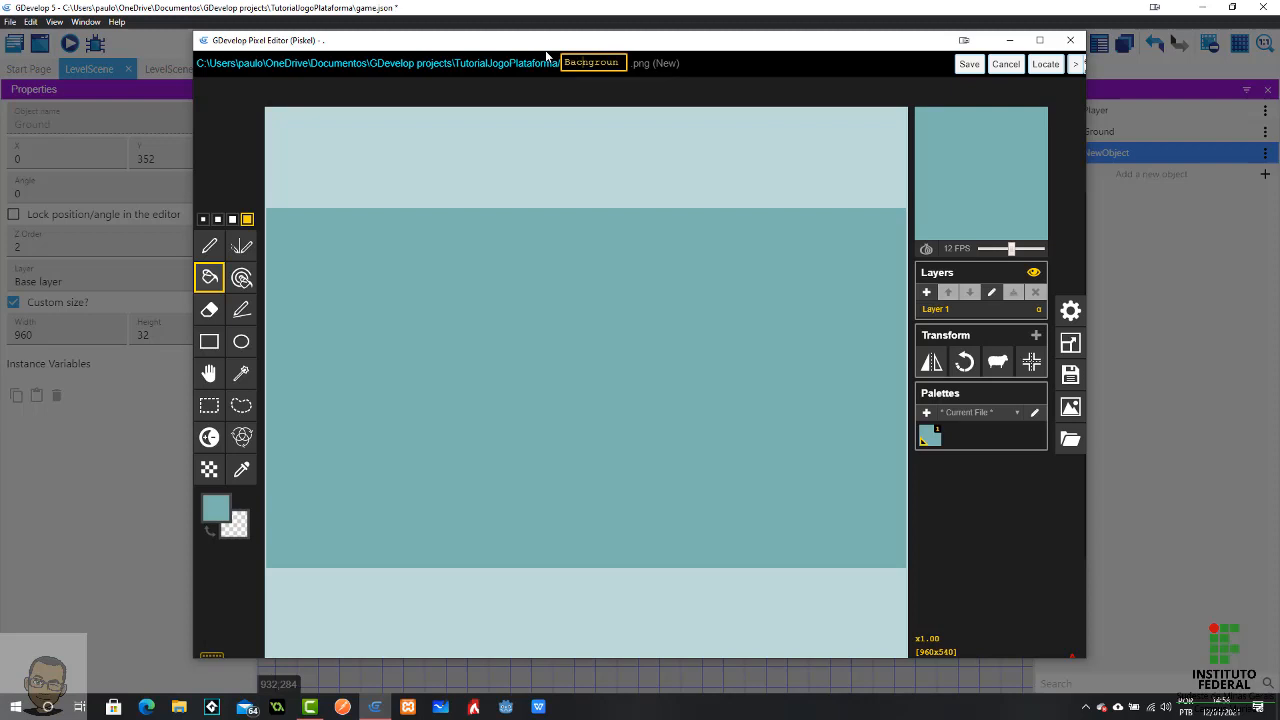
key("BackSpace")
type("k")
key("End")
type("d")
Create a folder named Backgrounds inside the project folder and select it as the image's save location.
left_click(1080, 65)
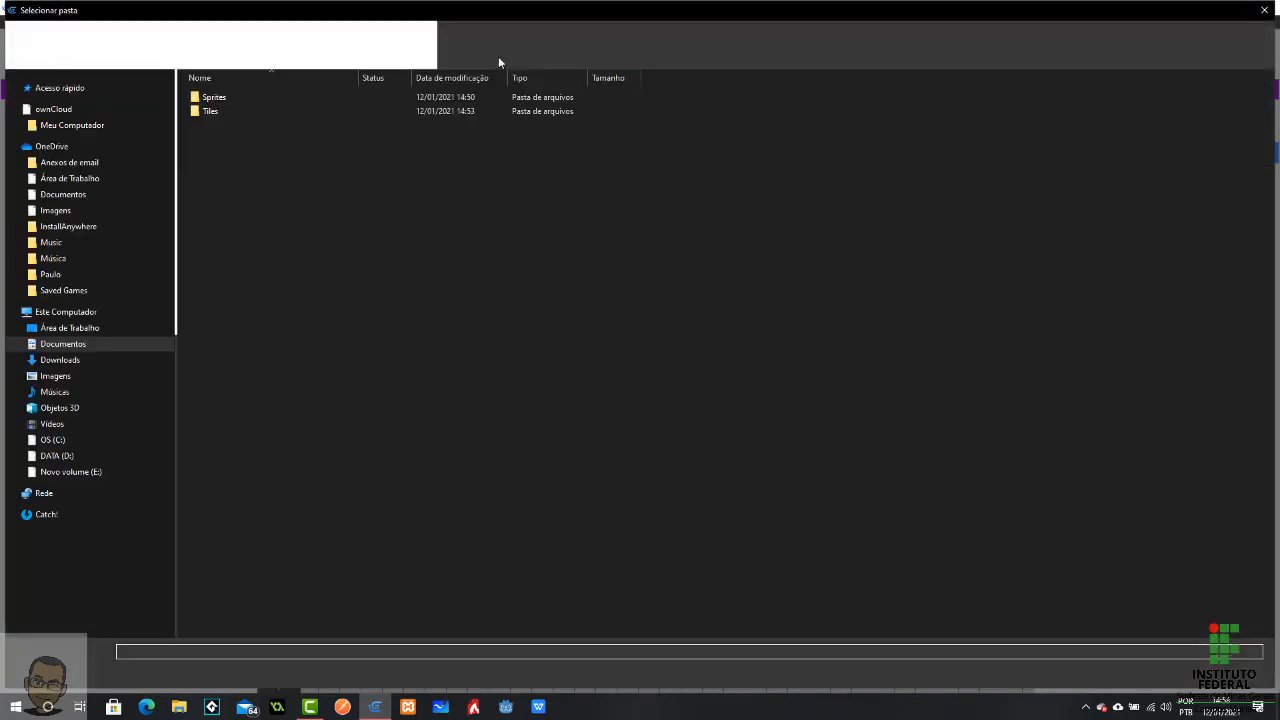
left_click(100, 58)
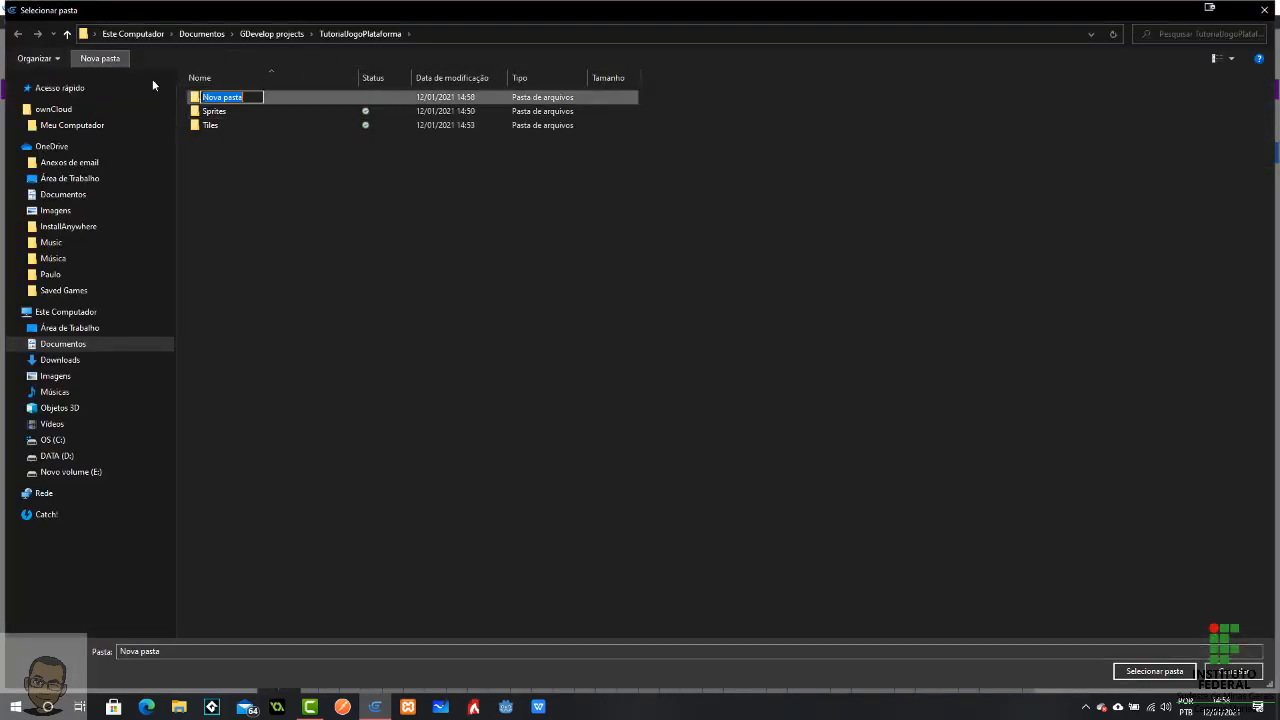
type("Back")
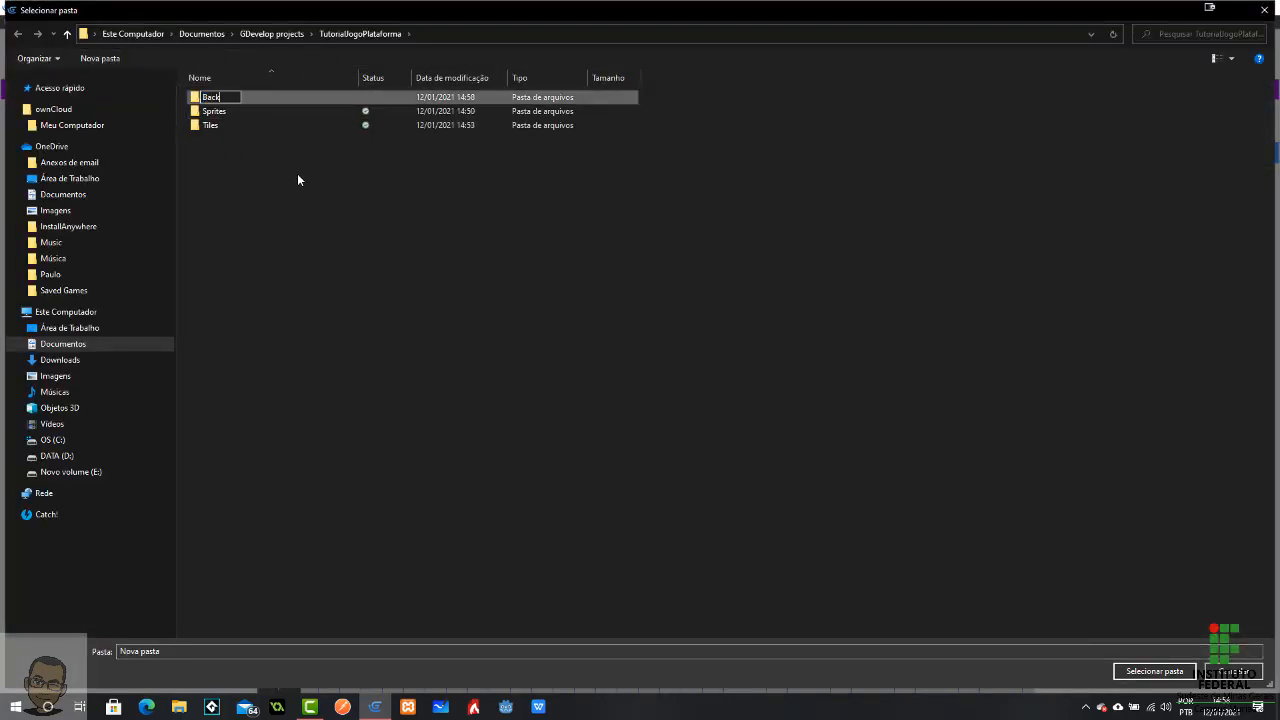
type("grounds")
key("Return")
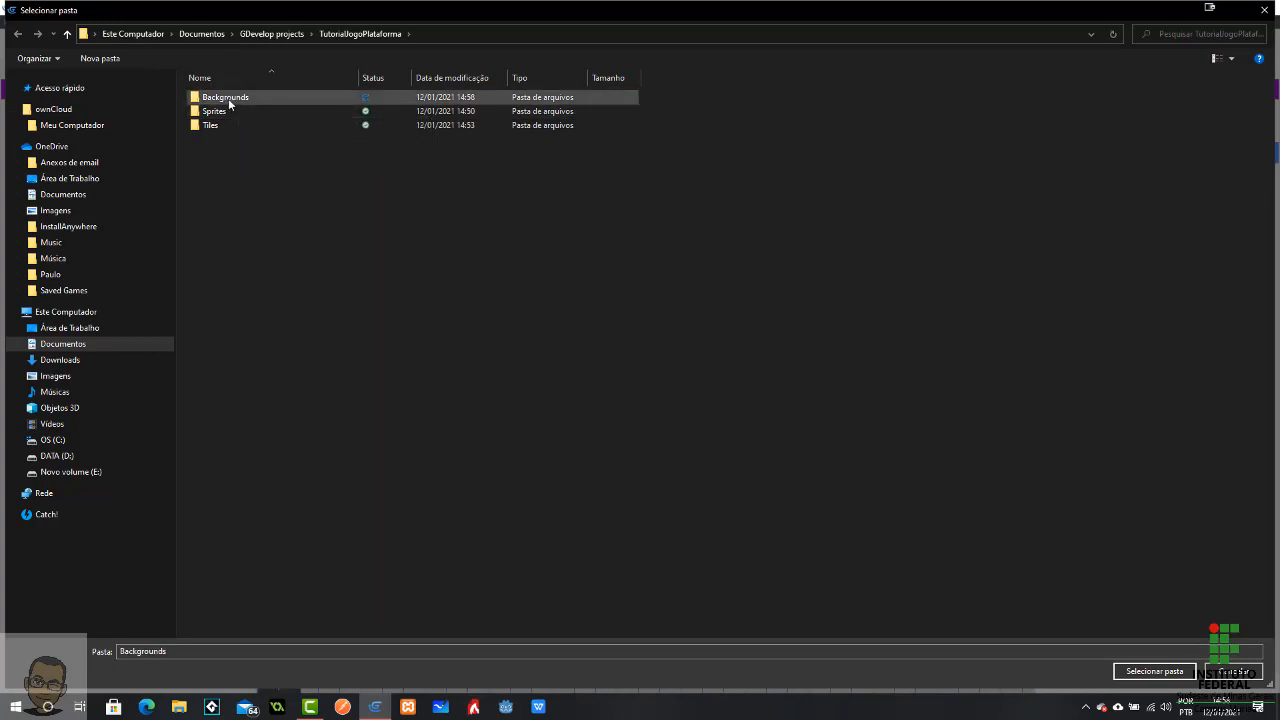
double_click(229, 100)
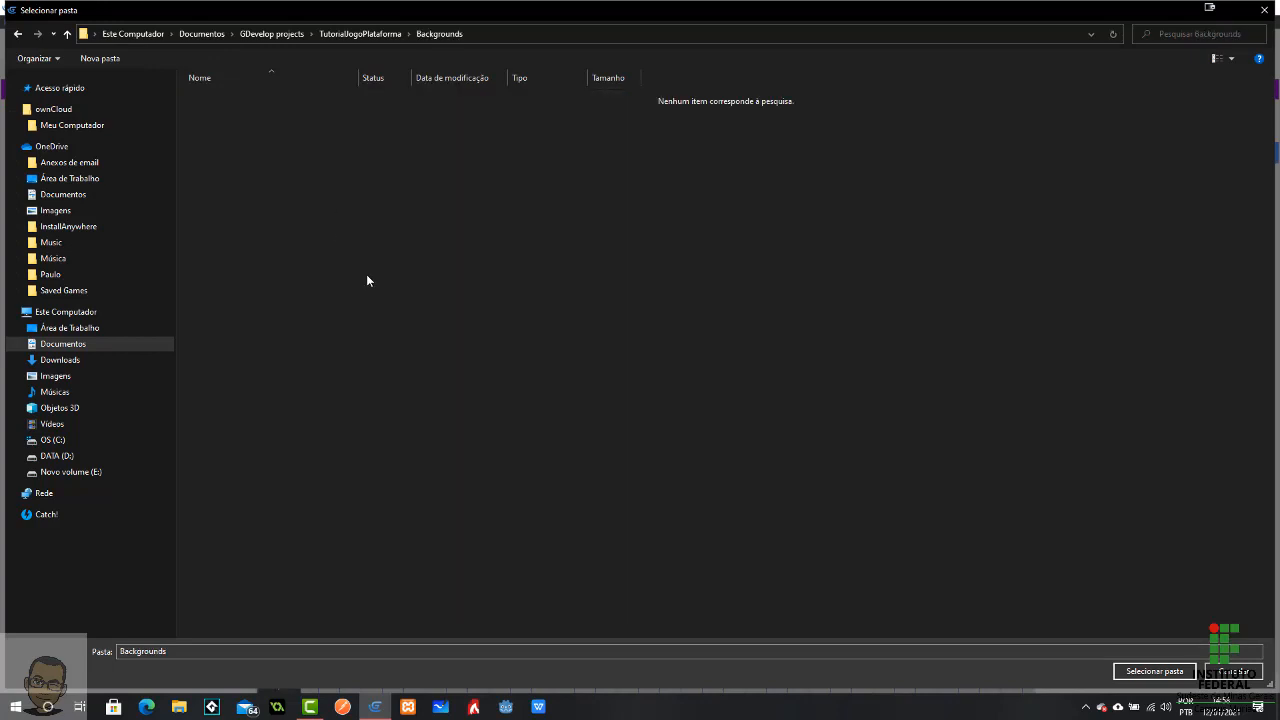
left_click(1160, 676)
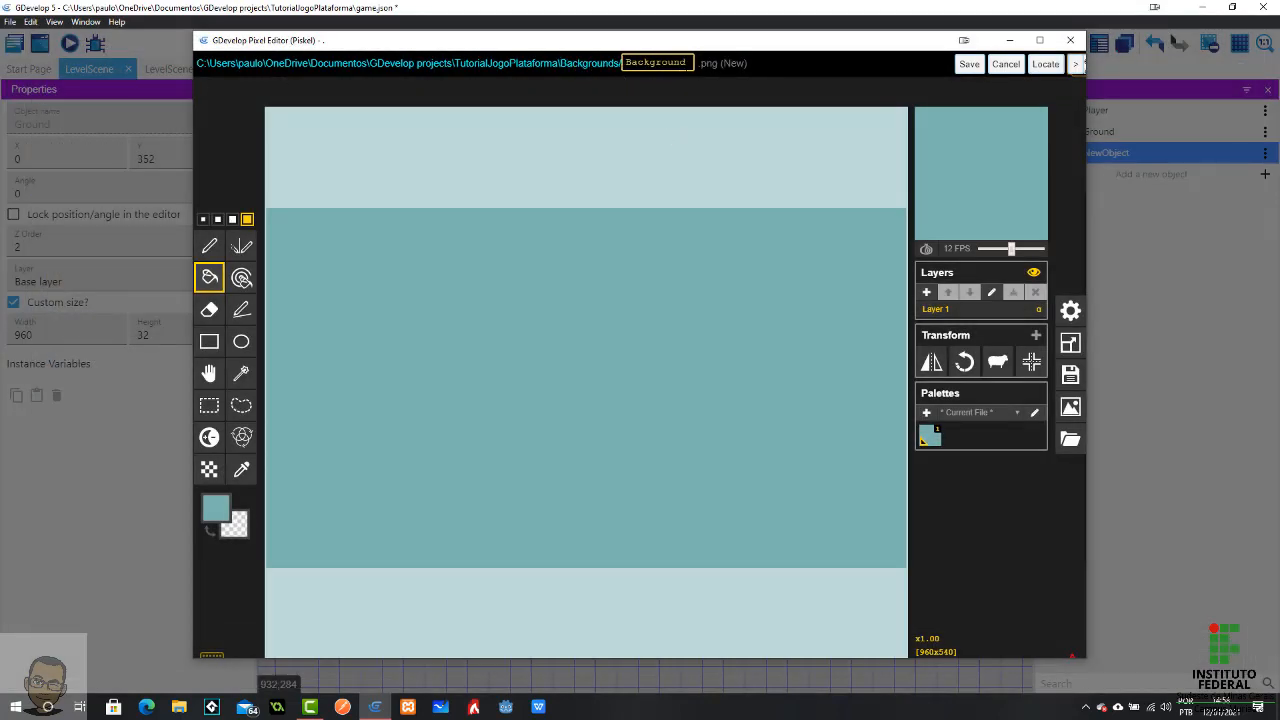
Save the Background image and apply the object's properties.
left_click_drag(689, 62, 595, 60)
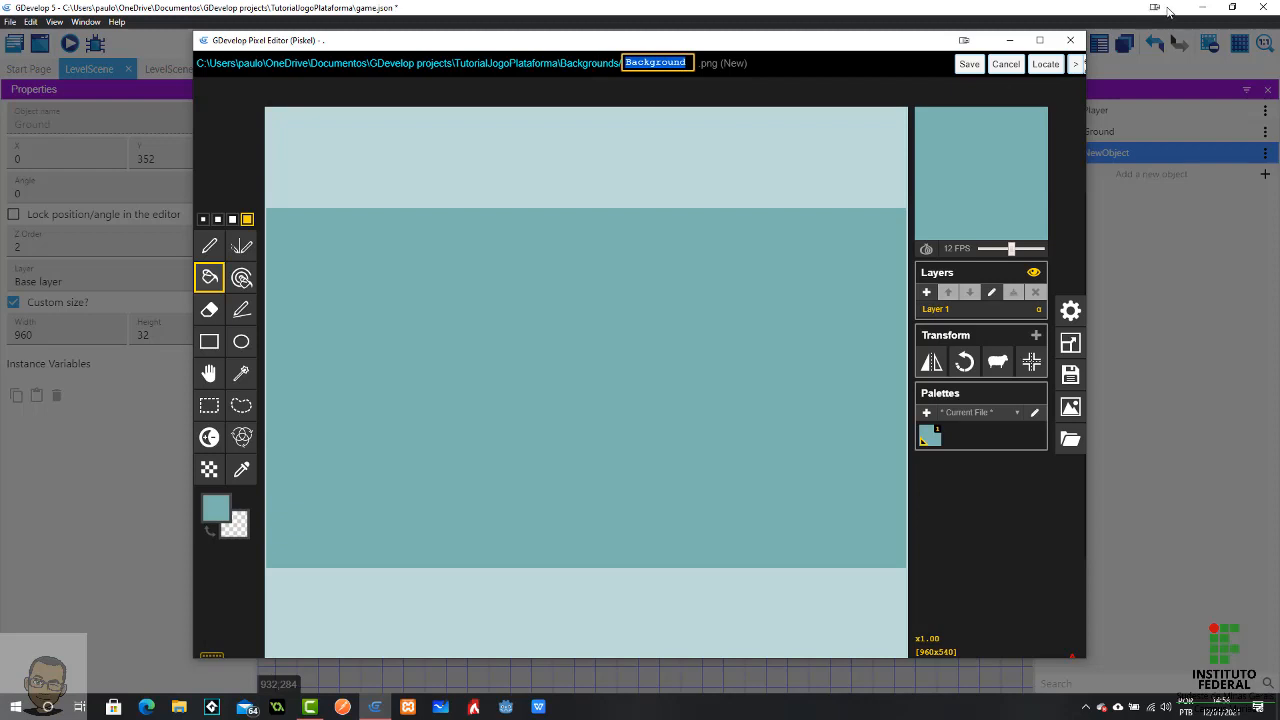
left_click(686, 62)
left_click(974, 68)
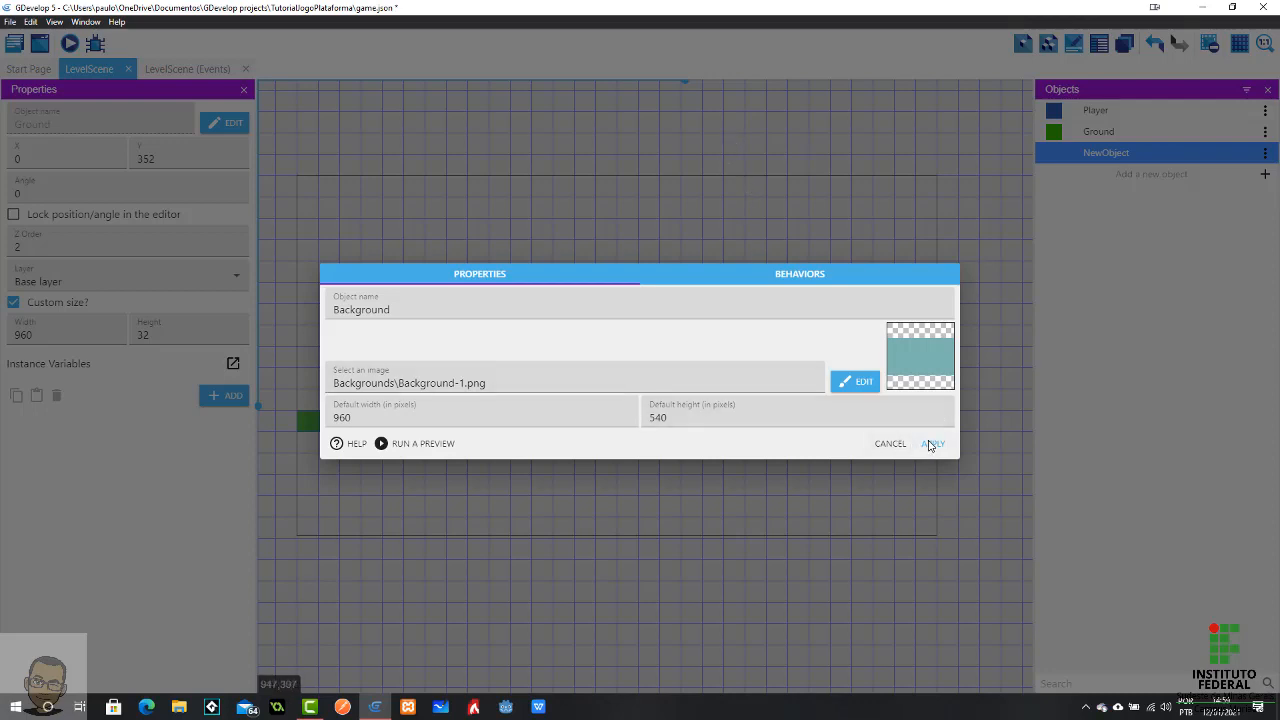
left_click(930, 444)
Place a Background instance in the scene at X 0, Y 0 so it covers the game window area.
left_click_drag(574, 329, 656, 326)
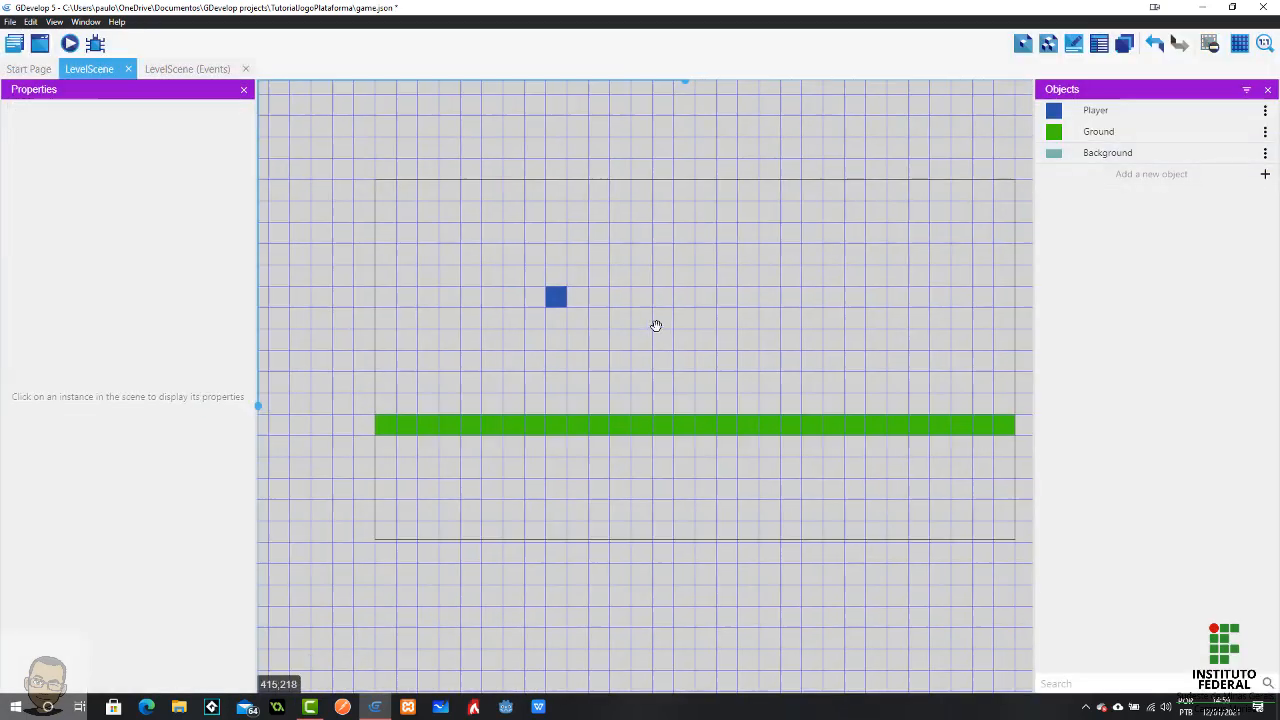
scroll(654, 334, "down", 2)
middle_click_drag(656, 326, 593, 334)
scroll(666, 338, "up", 1)
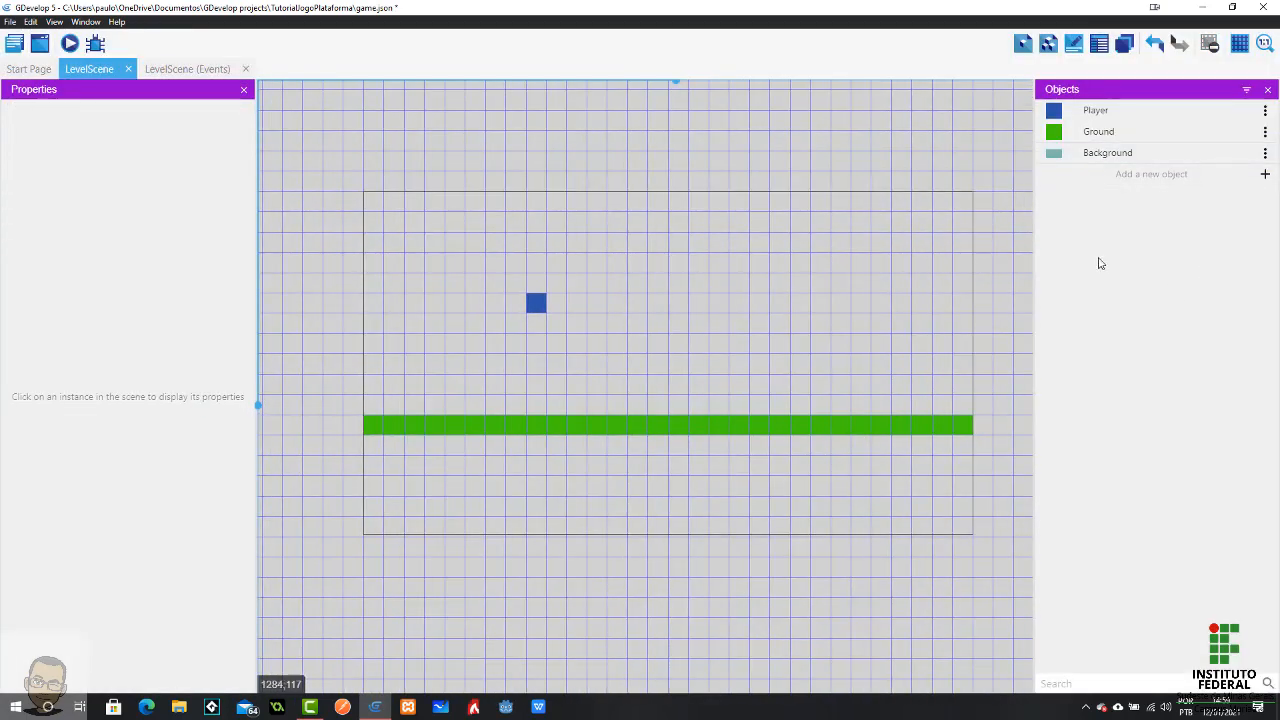
left_click_drag(1107, 152, 364, 197)
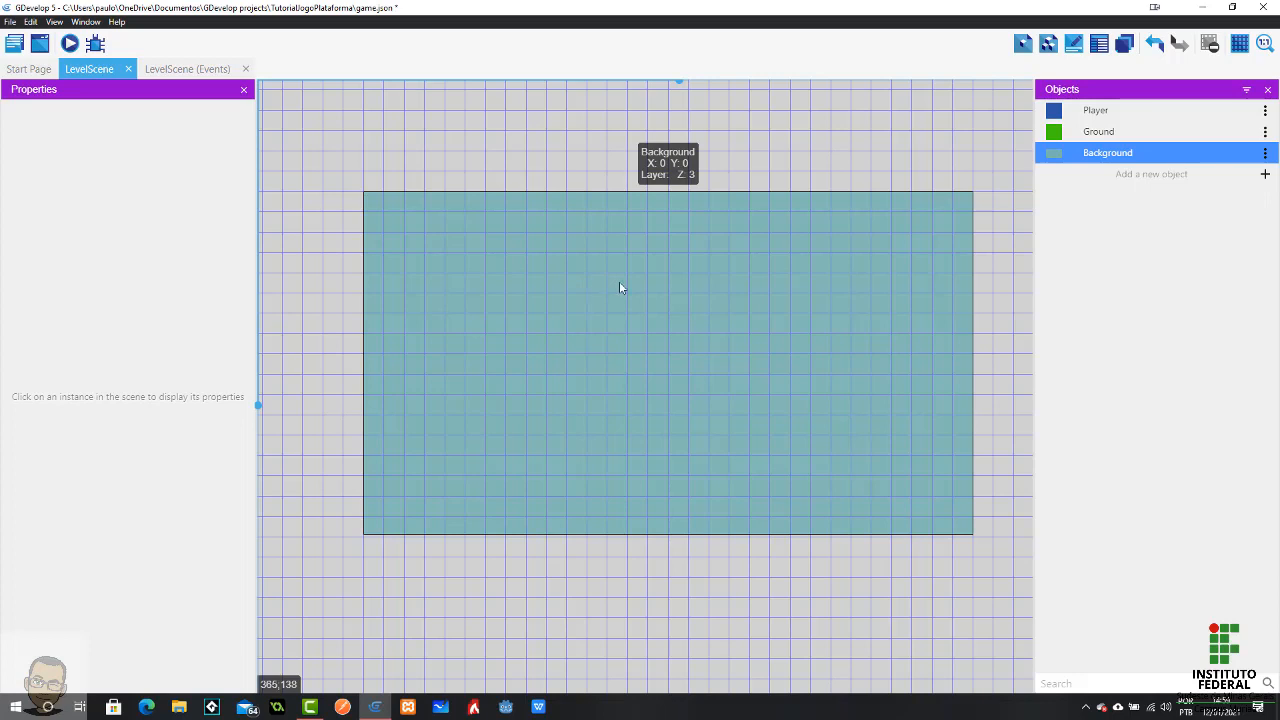
Move the Background instance aside to X 320, Y -64 and check the Z Order of the Background, Player and Ground instances.
left_click(458, 274)
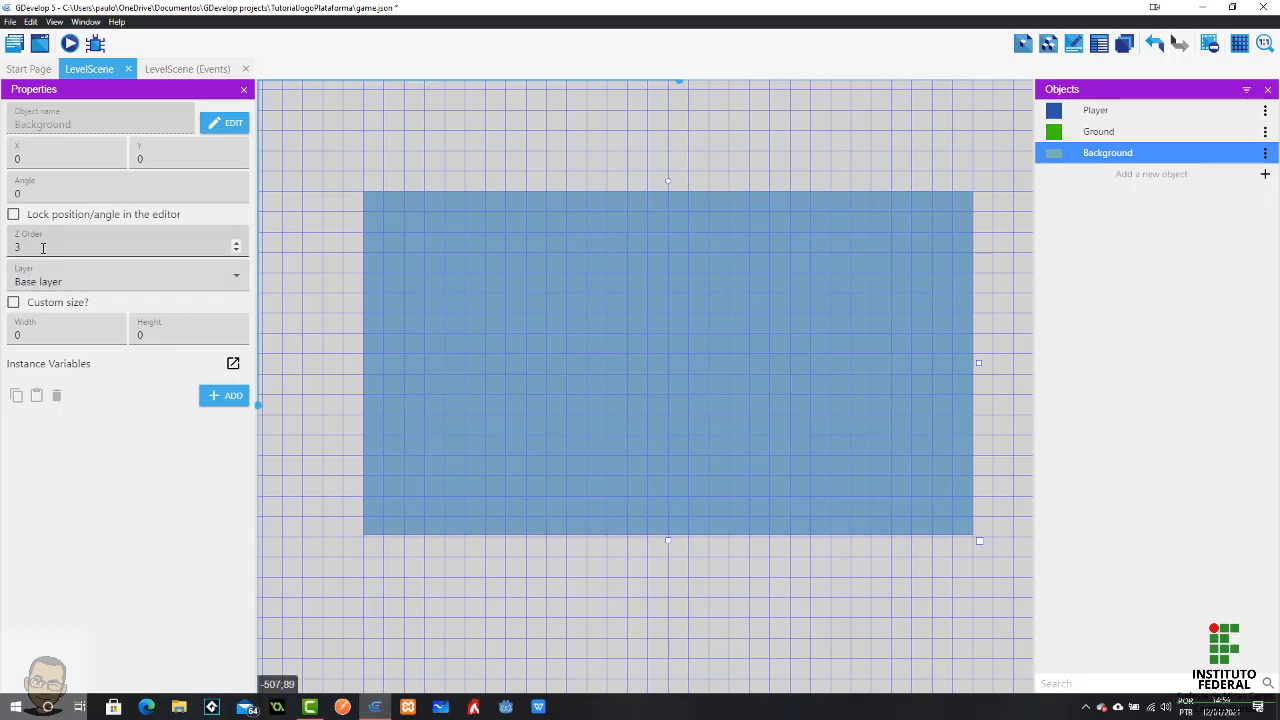
left_click_drag(500, 257, 700, 217)
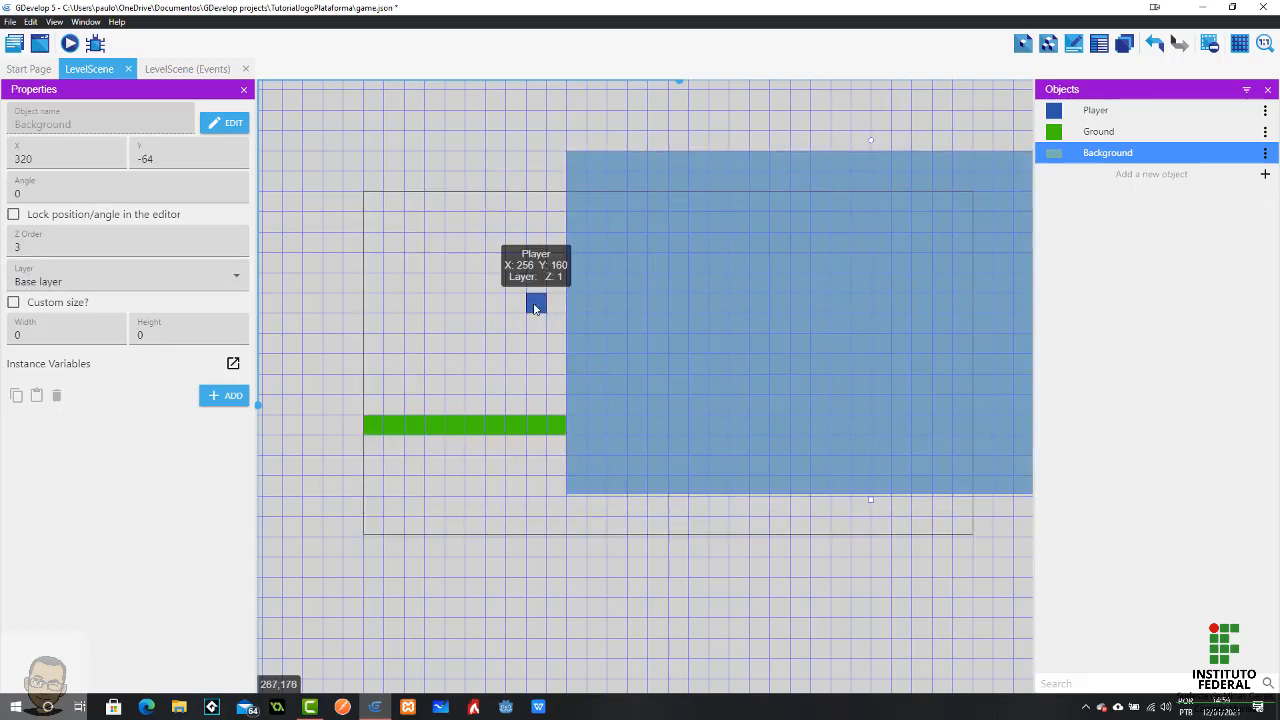
left_click(534, 306)
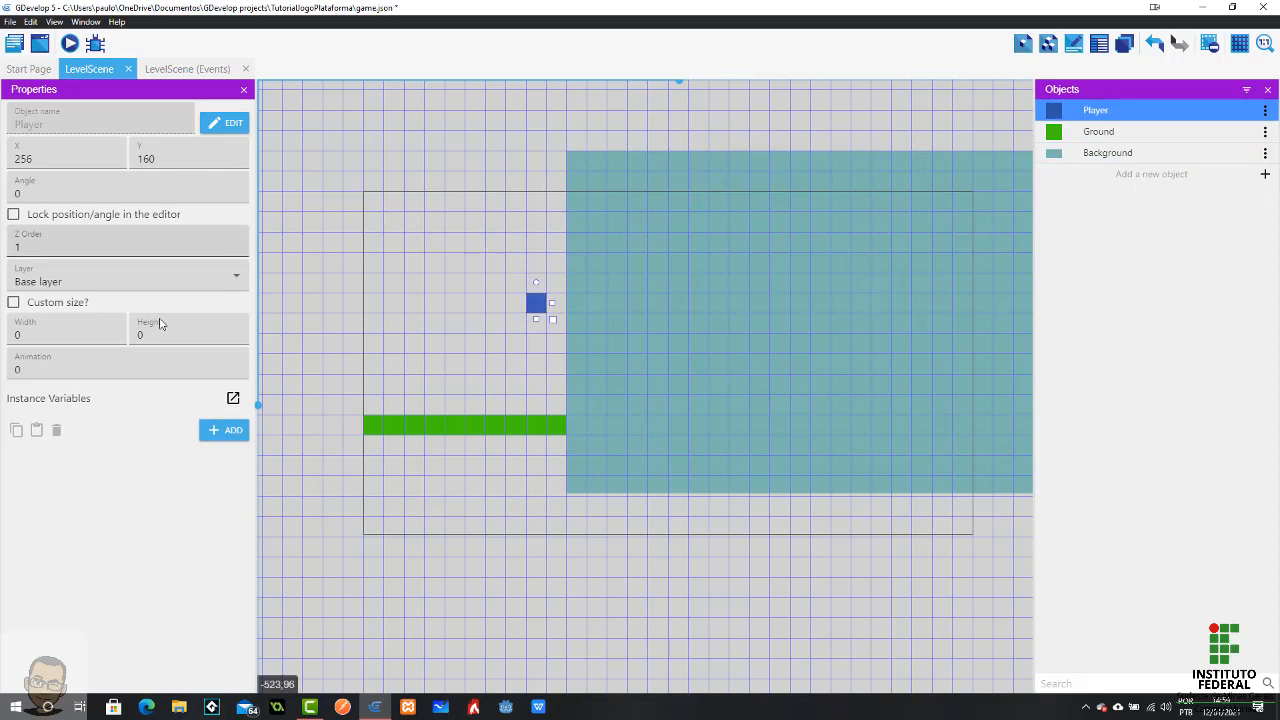
left_click(408, 432)
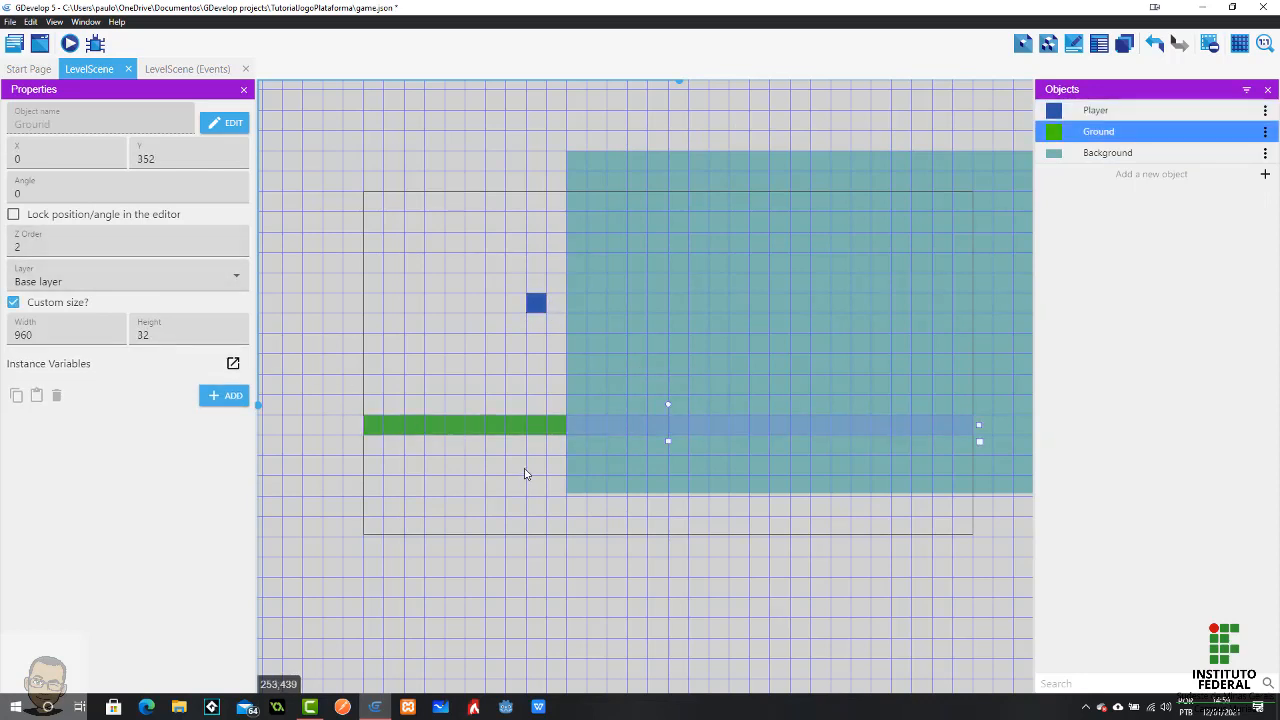
left_click(598, 290)
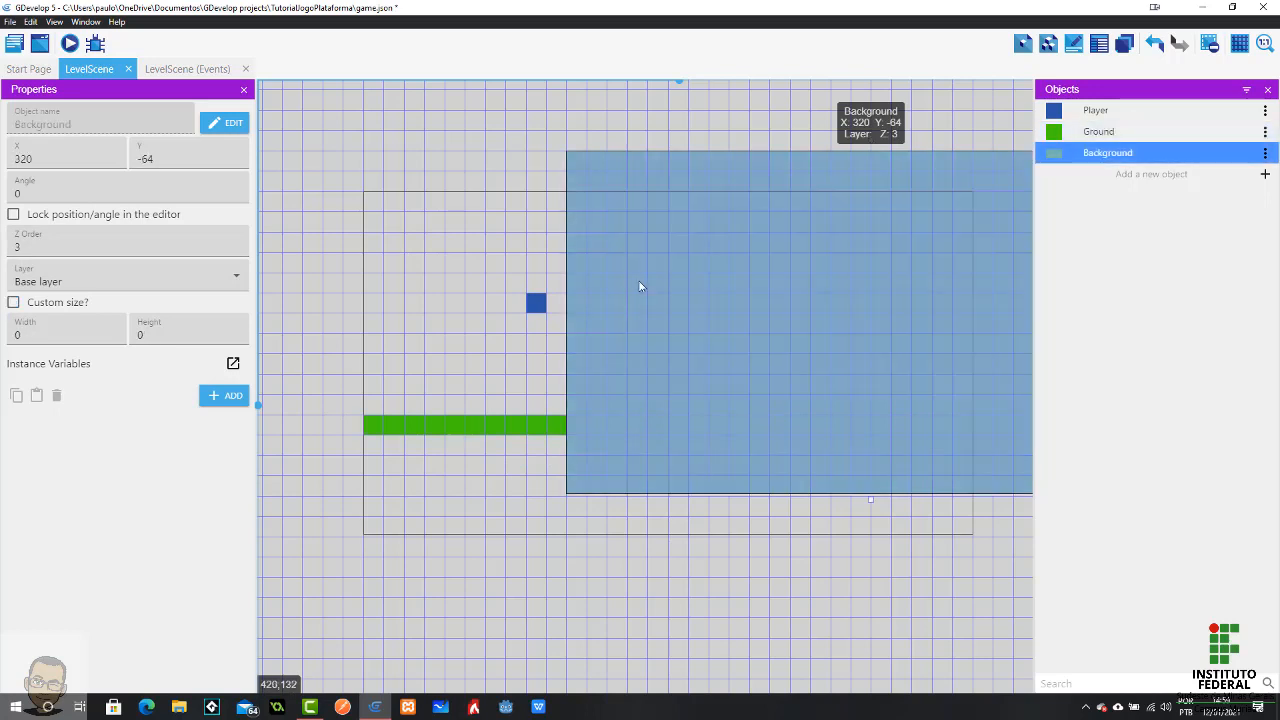
Move the Background instance to X 224, Y -160 and place a second Background instance at X 192, Y 320.
left_click_drag(640, 283, 630, 230)
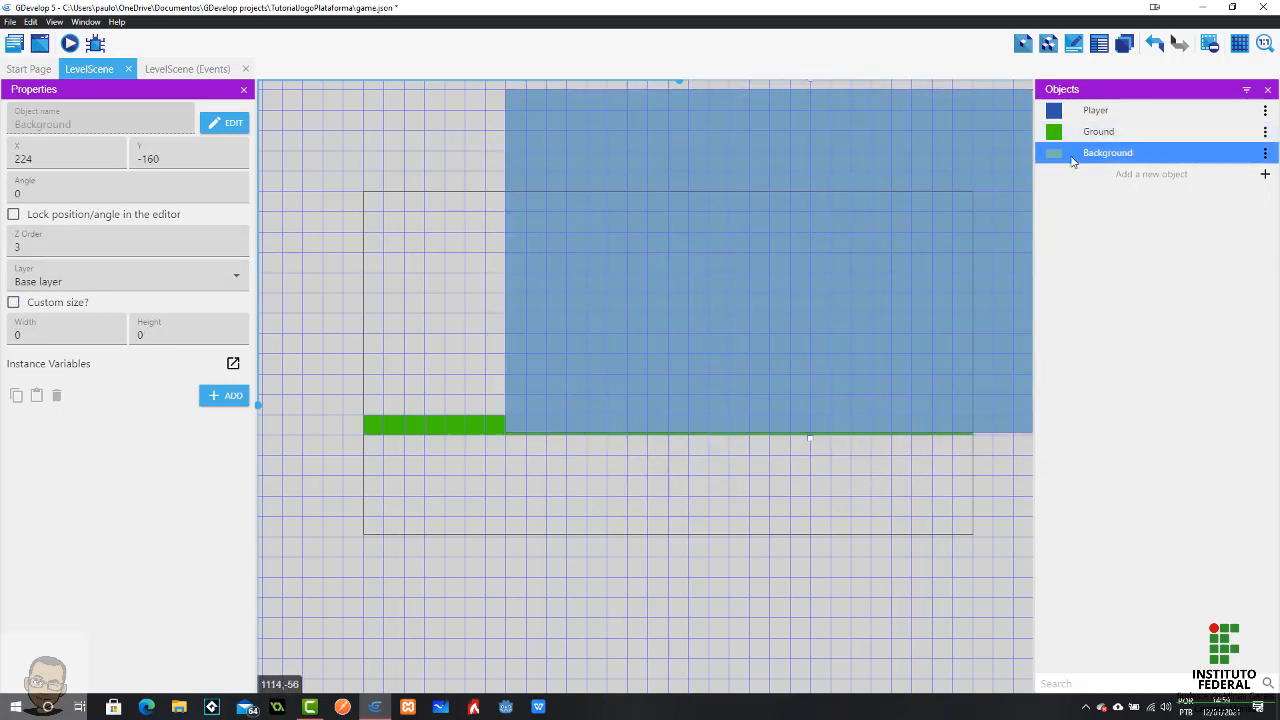
left_click_drag(1072, 162, 511, 478)
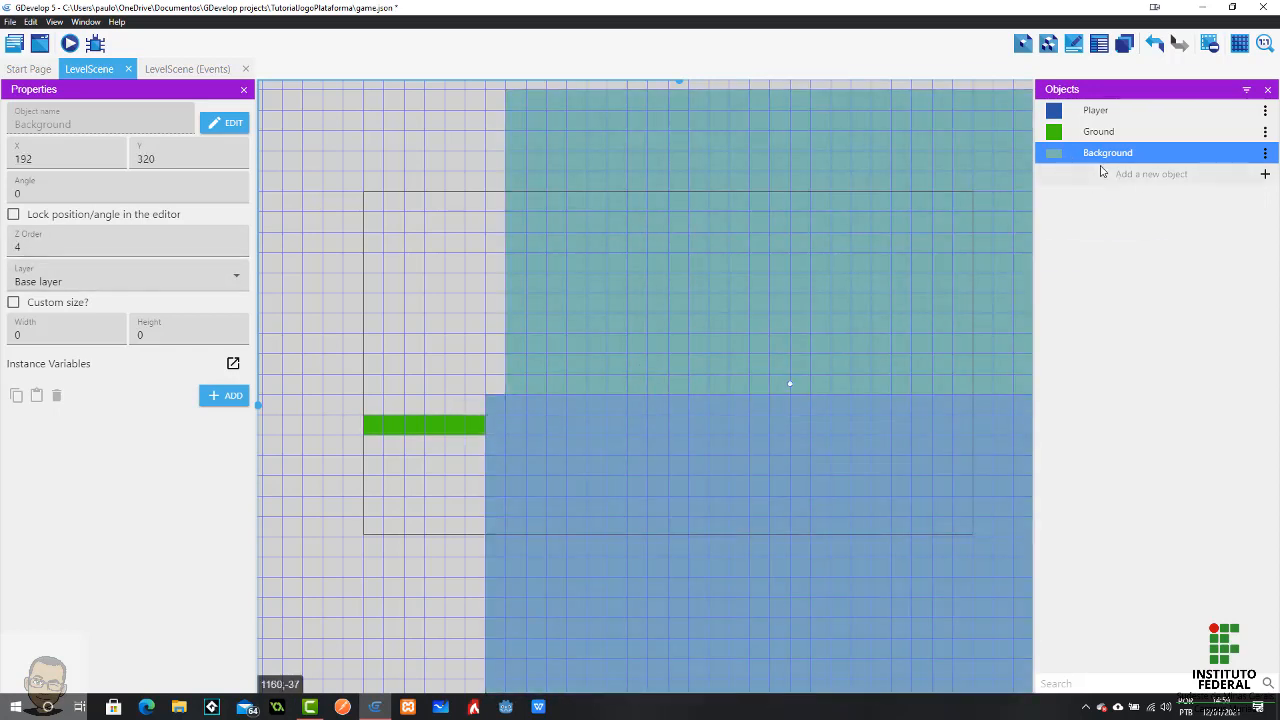
Place a third Background instance at X 192, Y 448 and delete the extra Background instances from the scene.
left_click_drag(1106, 156, 520, 524)
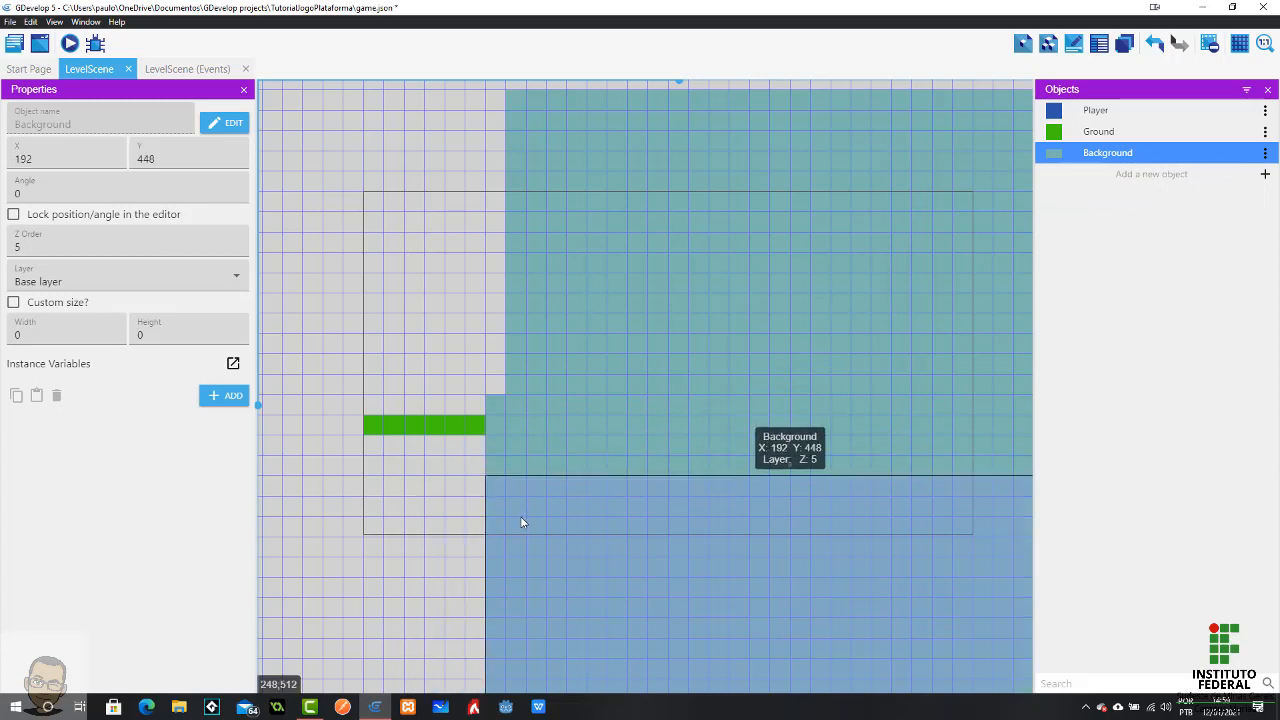
key("Delete")
Move the remaining Background instance to X 0, Y 0 and set its Z Order to 0.
left_click_drag(545, 415, 456, 470)
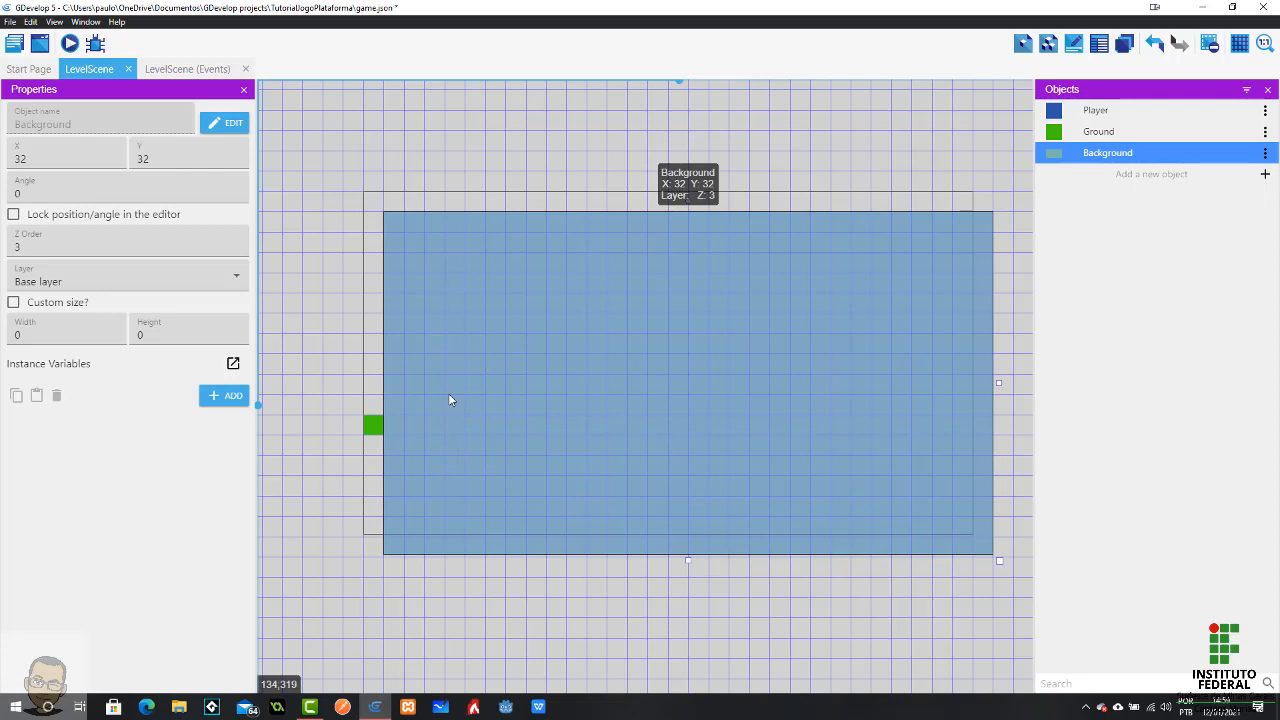
left_click_drag(449, 400, 426, 371)
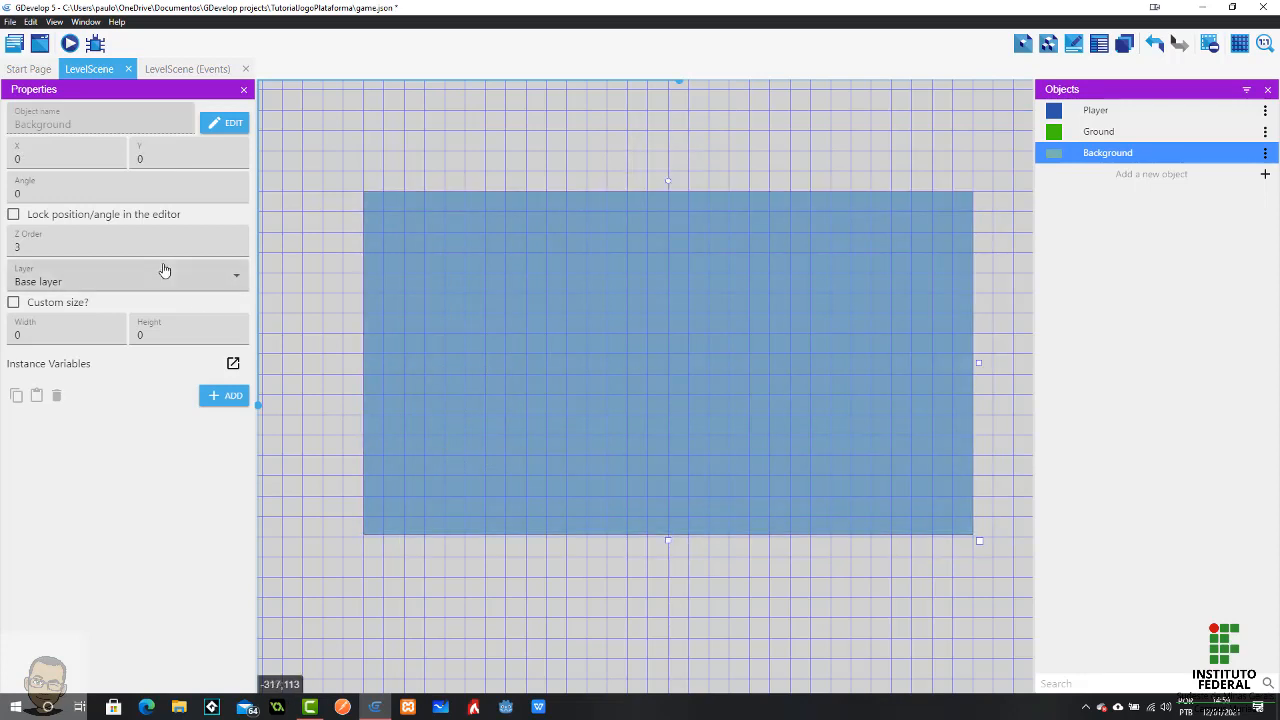
double_click(68, 243)
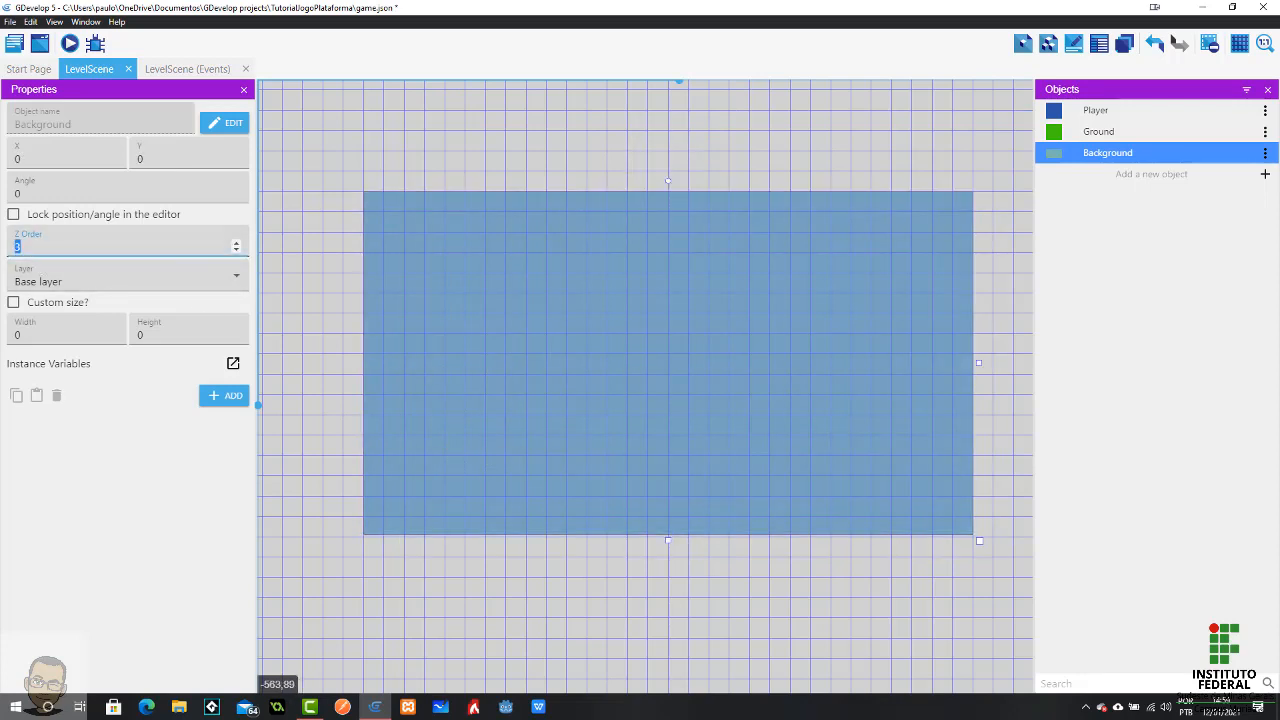
type("0")
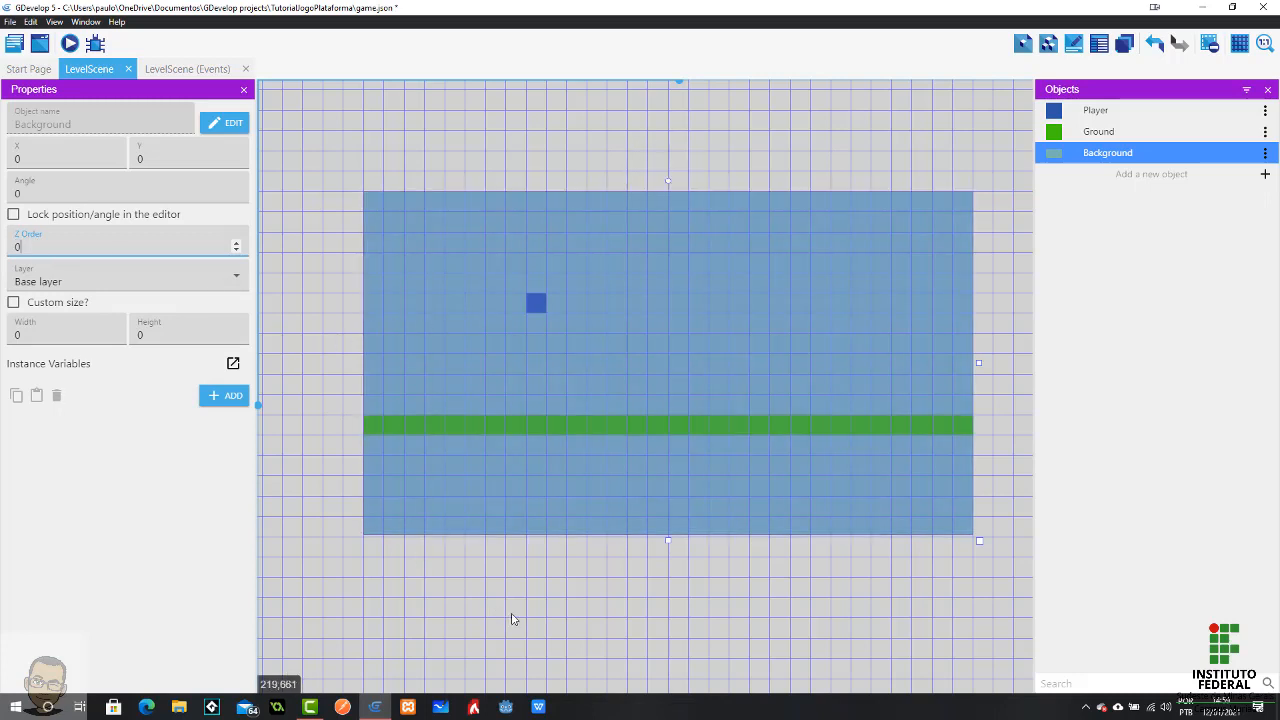
left_click(512, 617)
Compare the Z Order of the Background, Player and Ground instances in the scene.
left_click(633, 303)
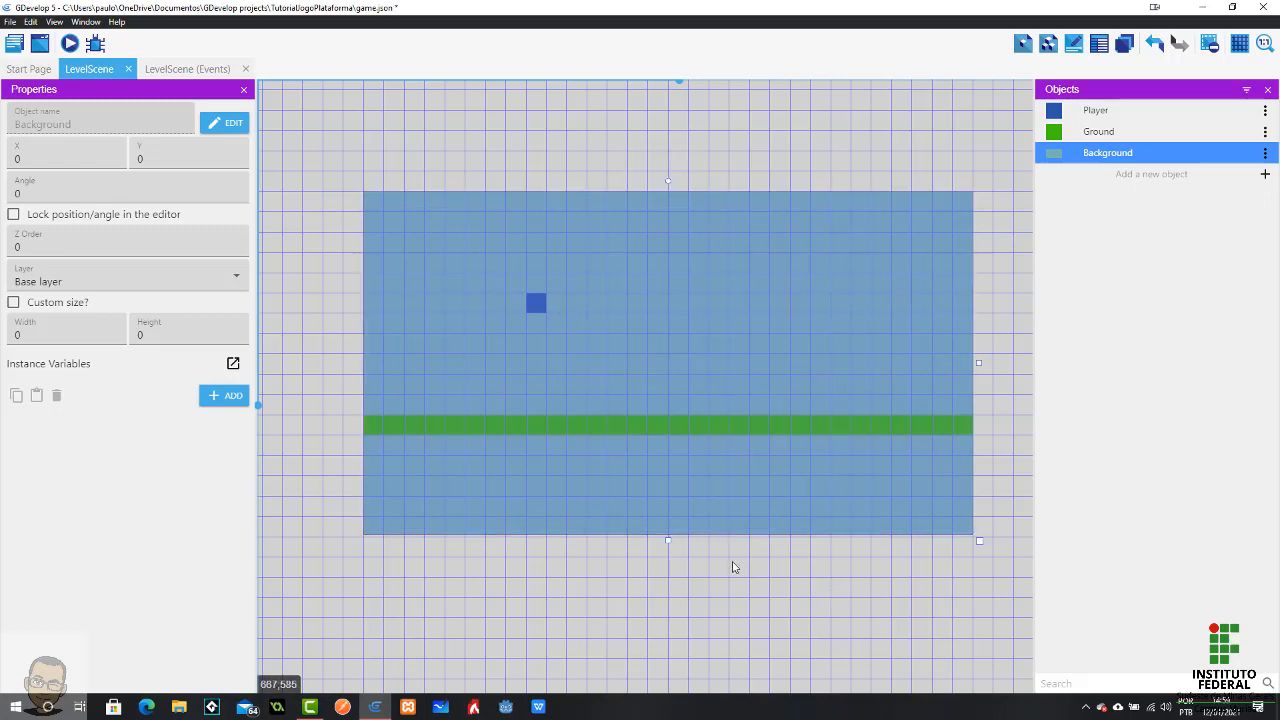
left_click(466, 594)
left_click(590, 359)
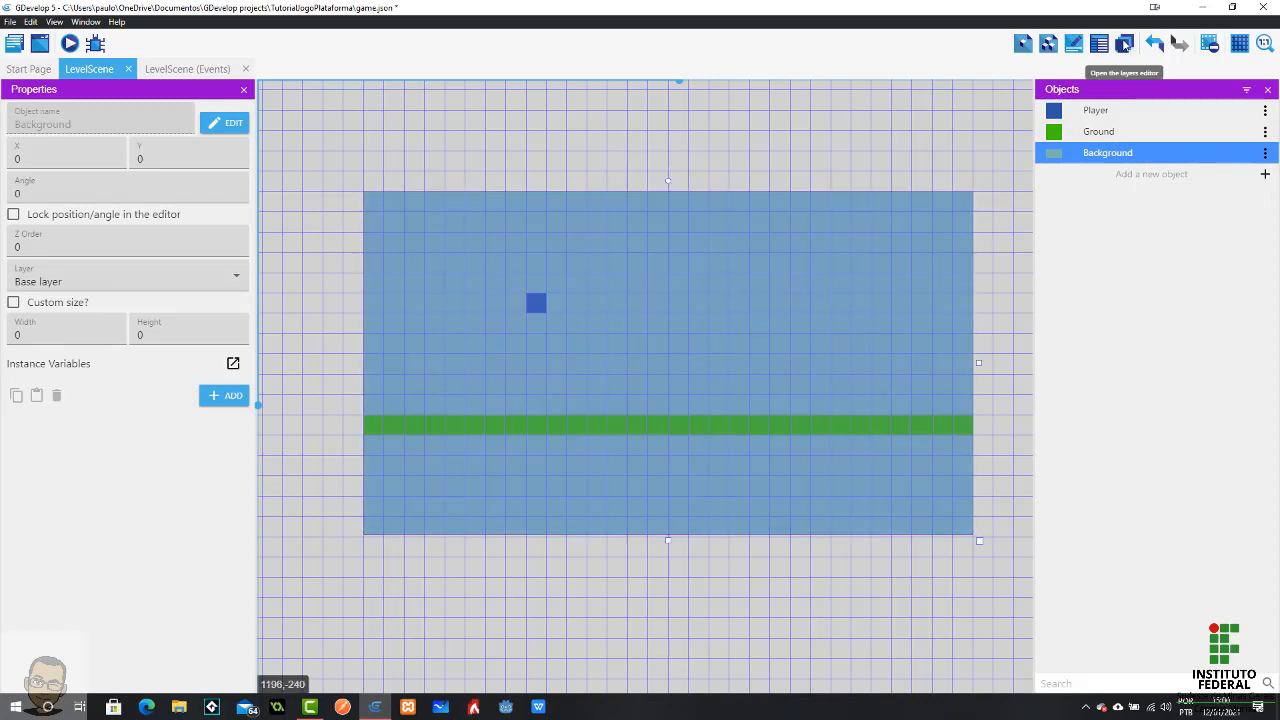
left_click(535, 303)
left_click(510, 422)
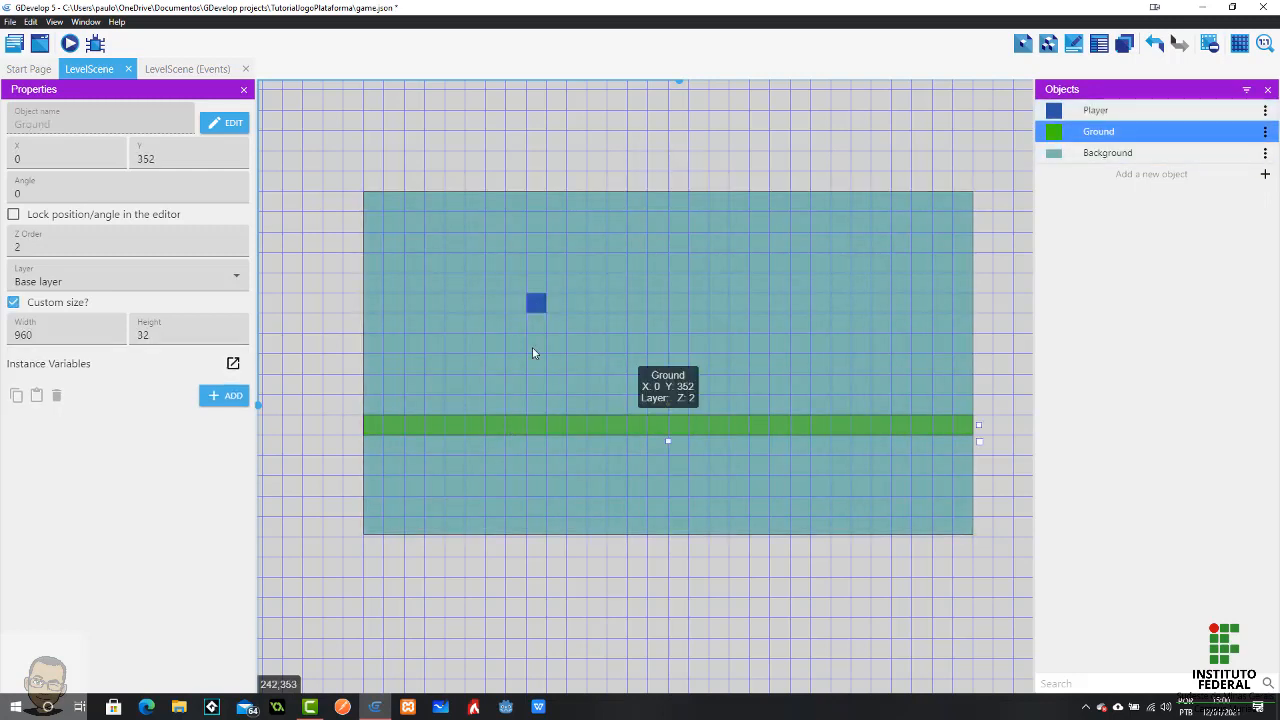
left_click(534, 303)
left_click(511, 426)
left_click(534, 303)
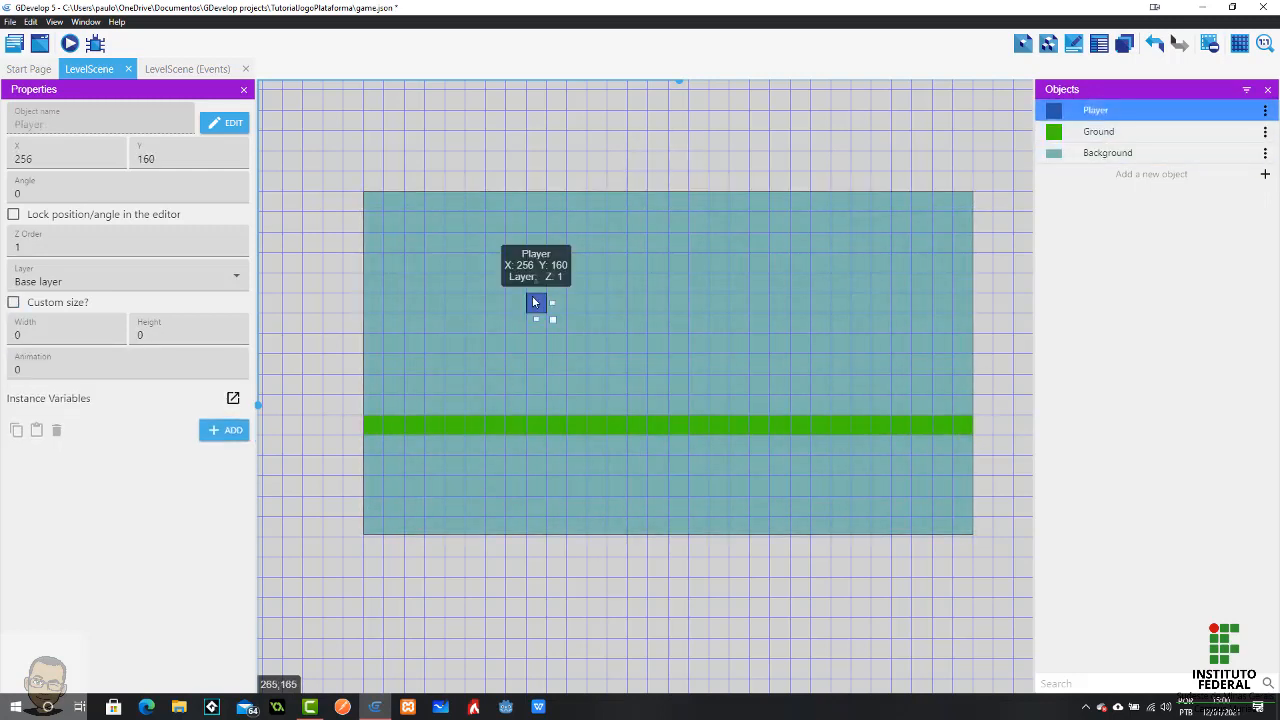
left_click(449, 425)
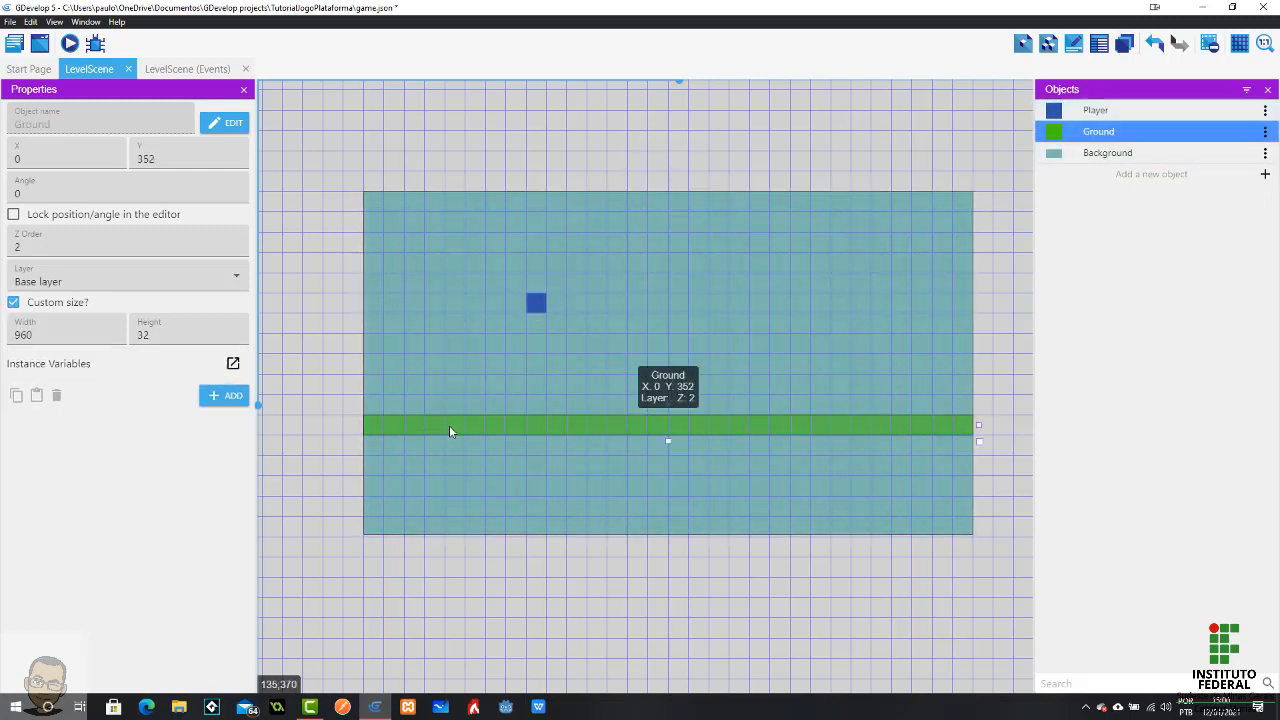
Examine the layer choices of the Ground instance and check which layer the Player and Background instances use.
left_click(219, 284)
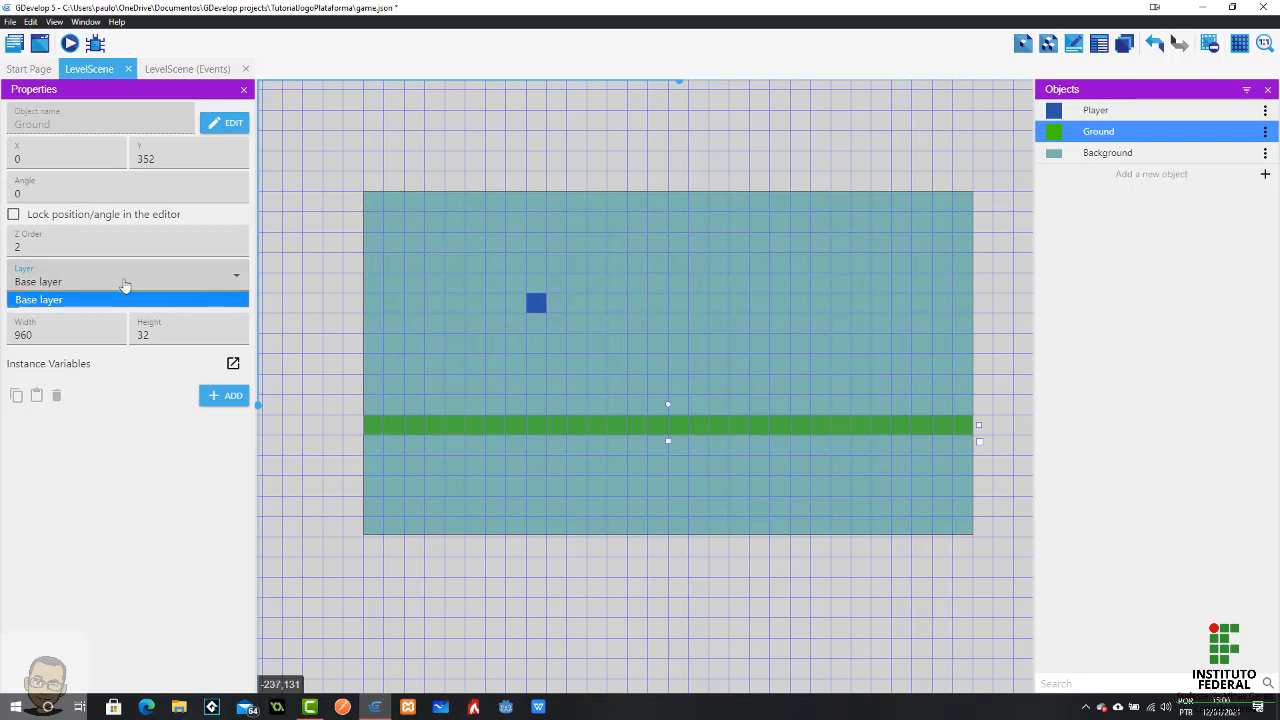
left_click(68, 282)
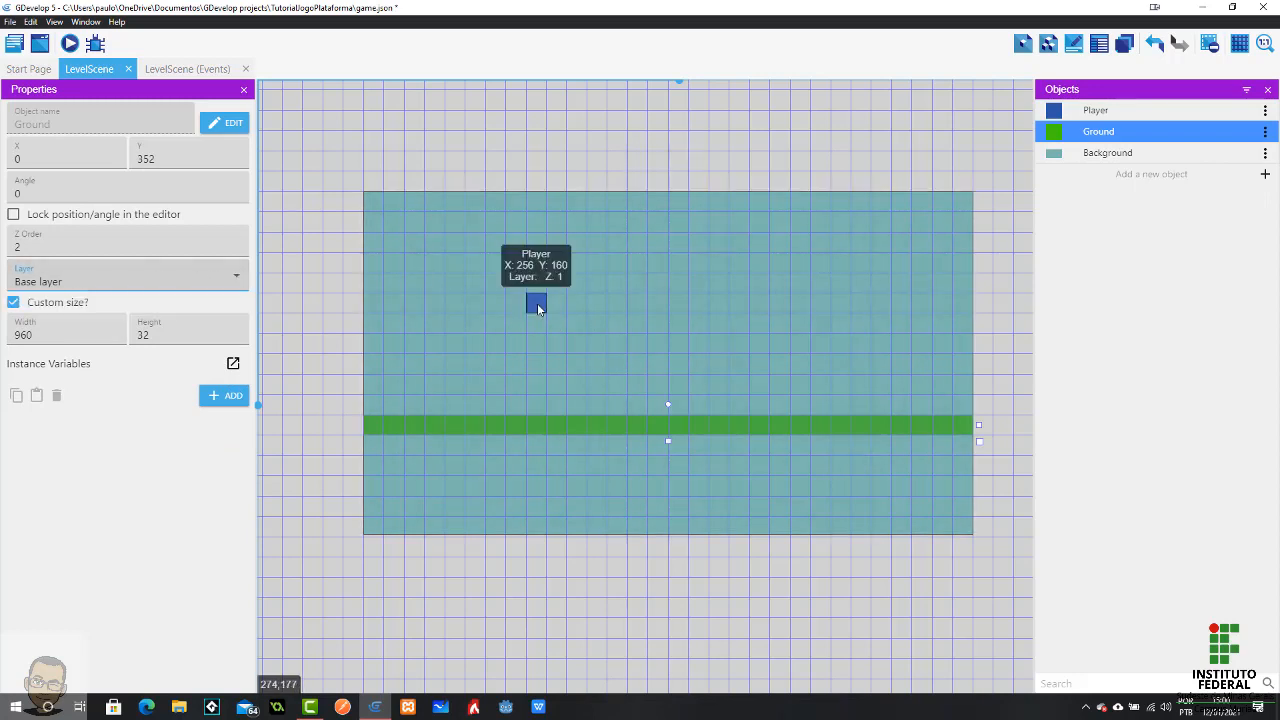
left_click(537, 303)
left_click(548, 425)
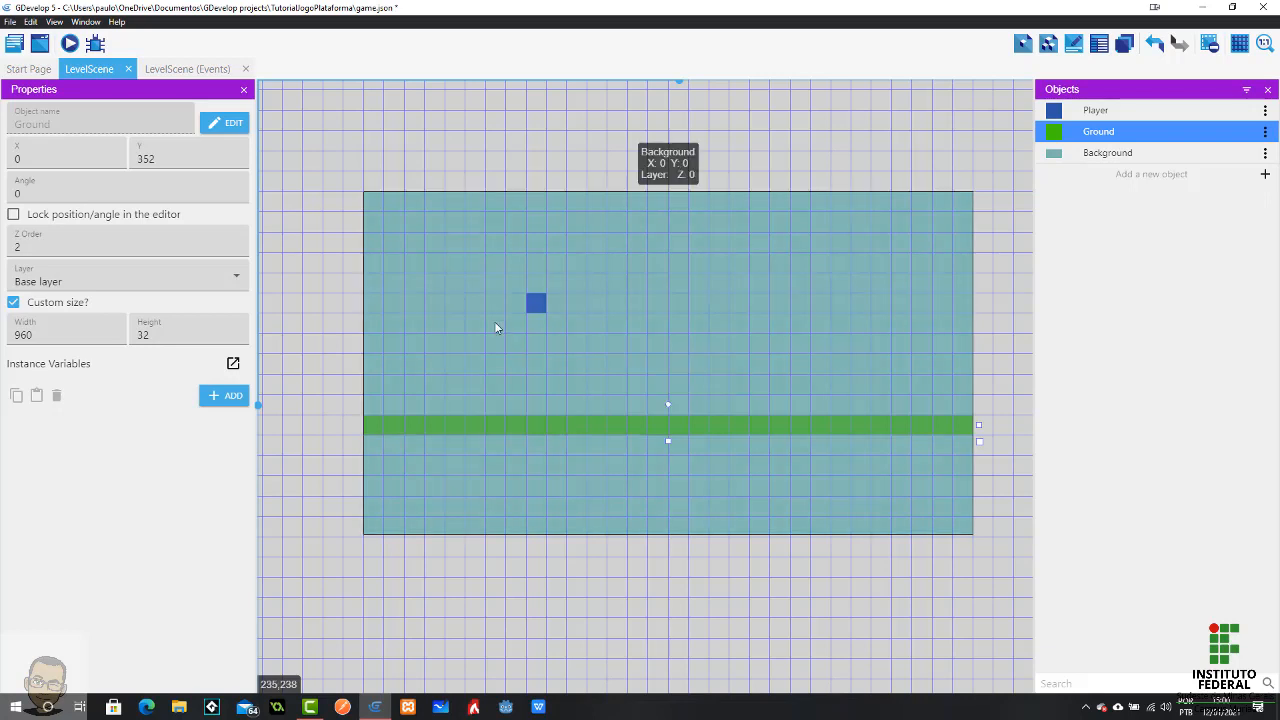
left_click(195, 281)
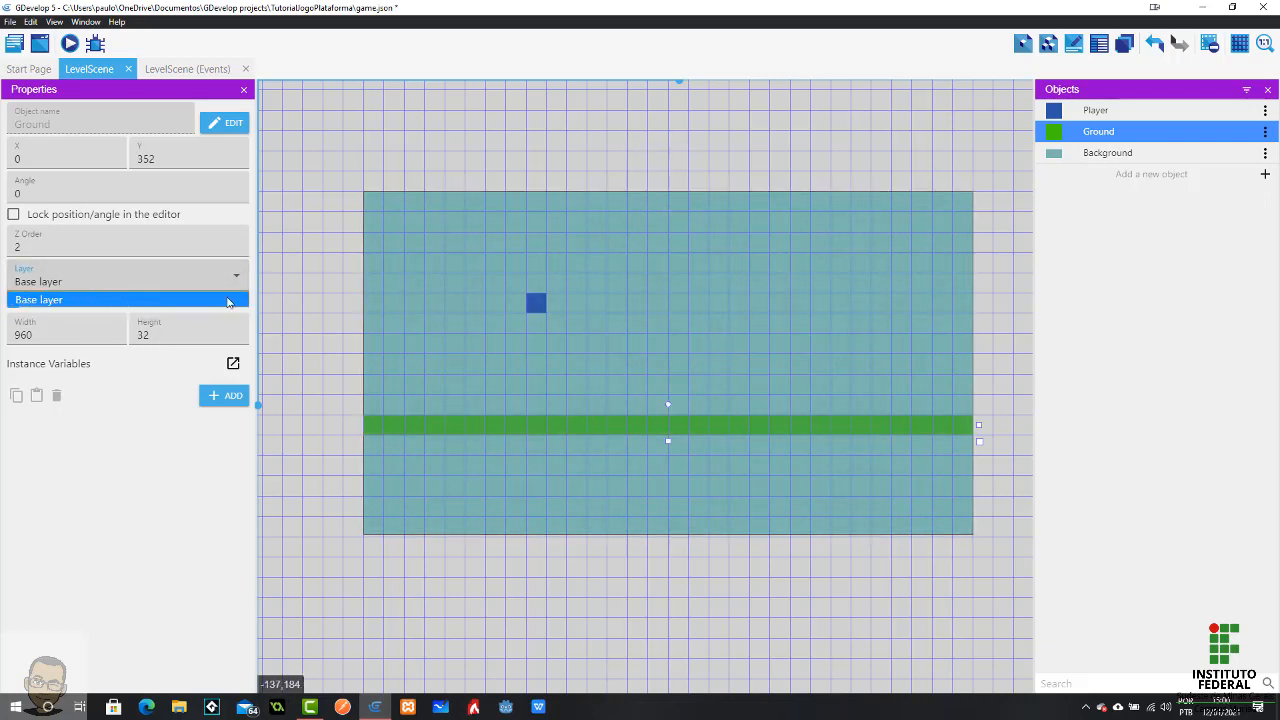
left_click(515, 294)
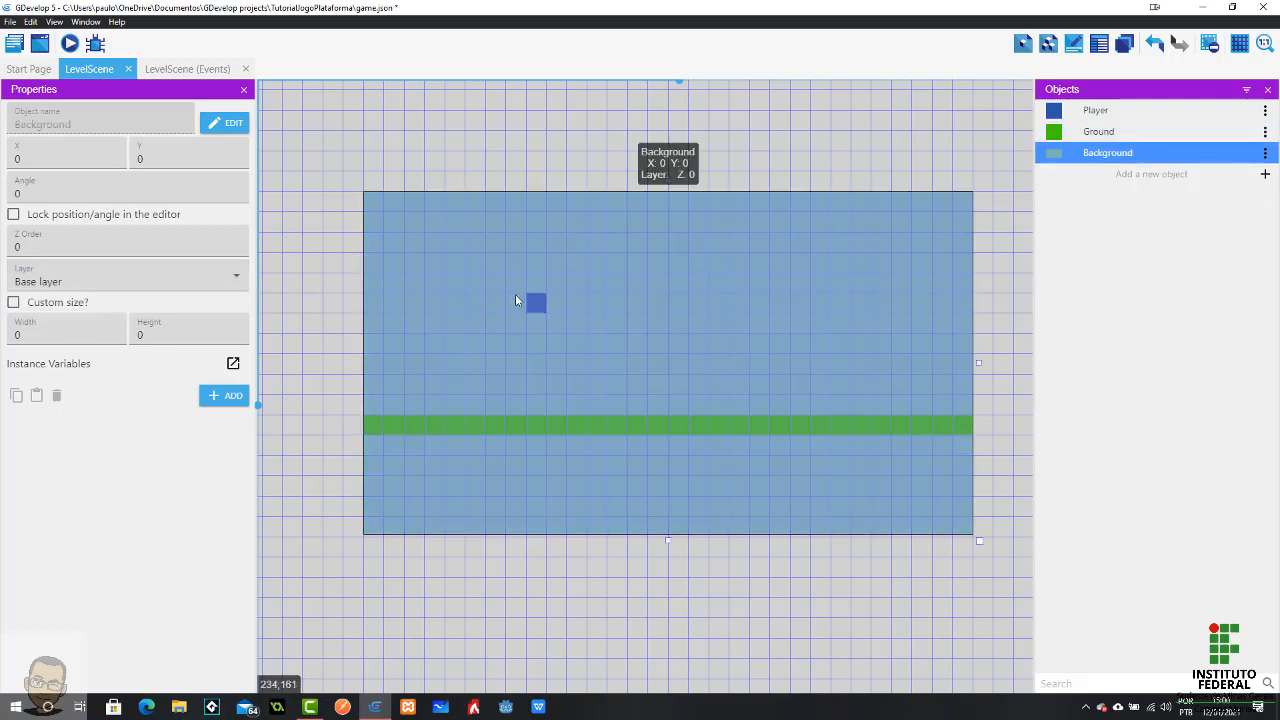
left_click(544, 308)
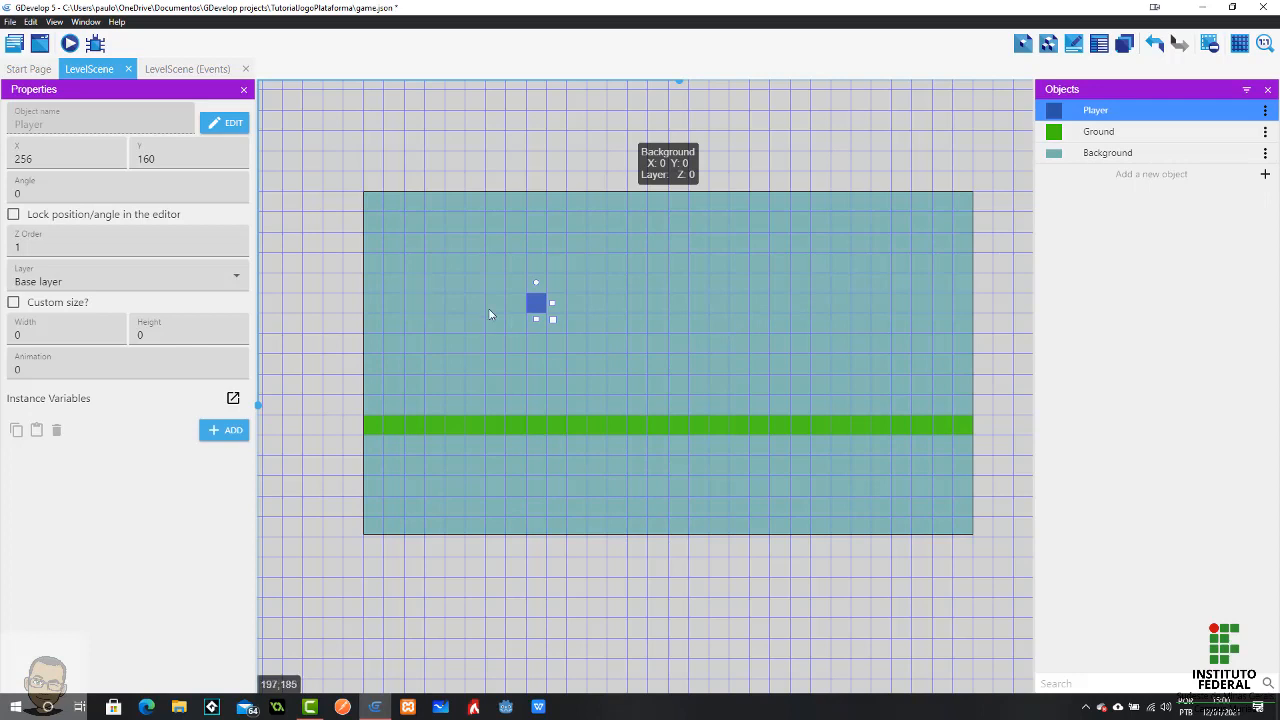
left_click(456, 288)
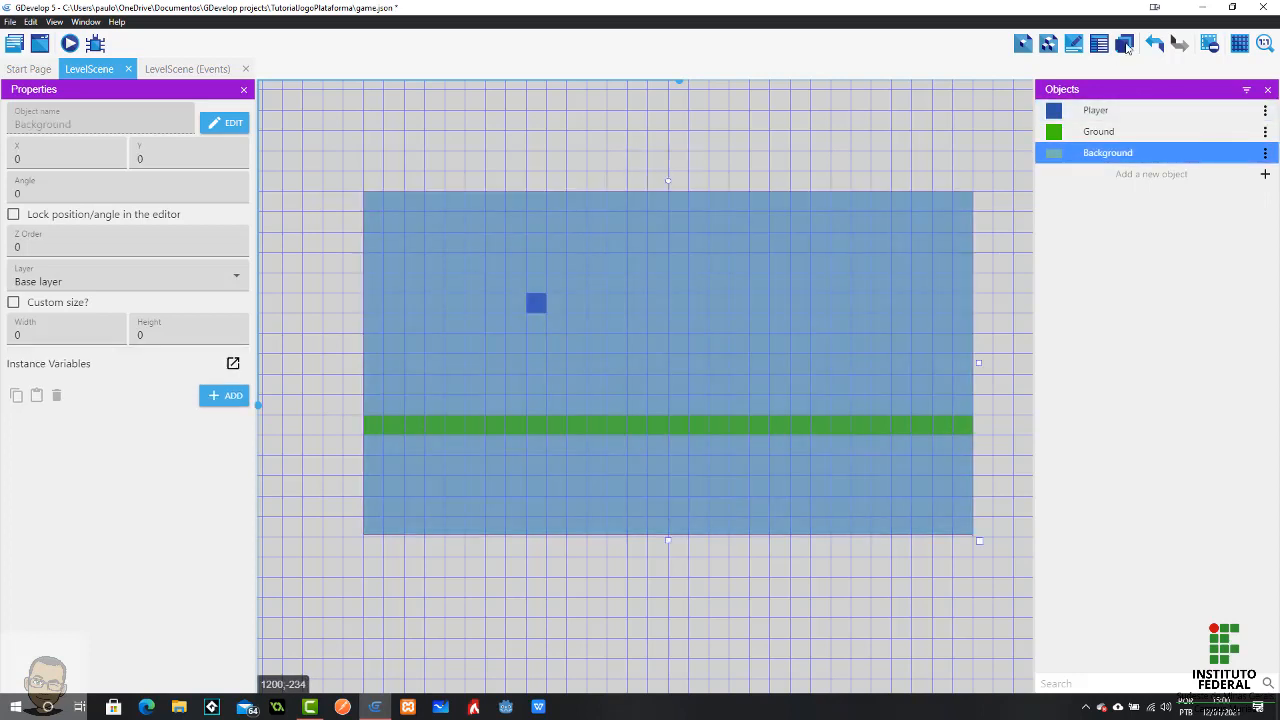
Add a scene layer named Background and move it below the Base layer in the layer order.
left_click(1125, 45)
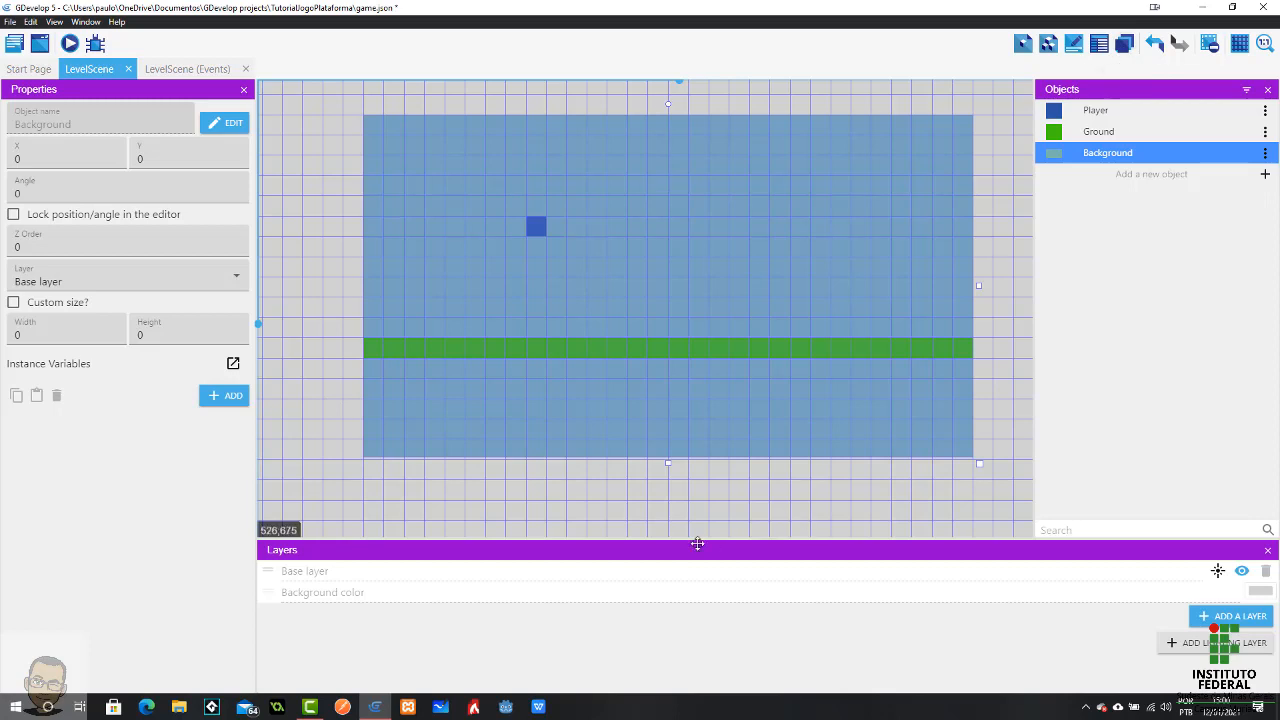
left_click_drag(695, 537, 697, 514)
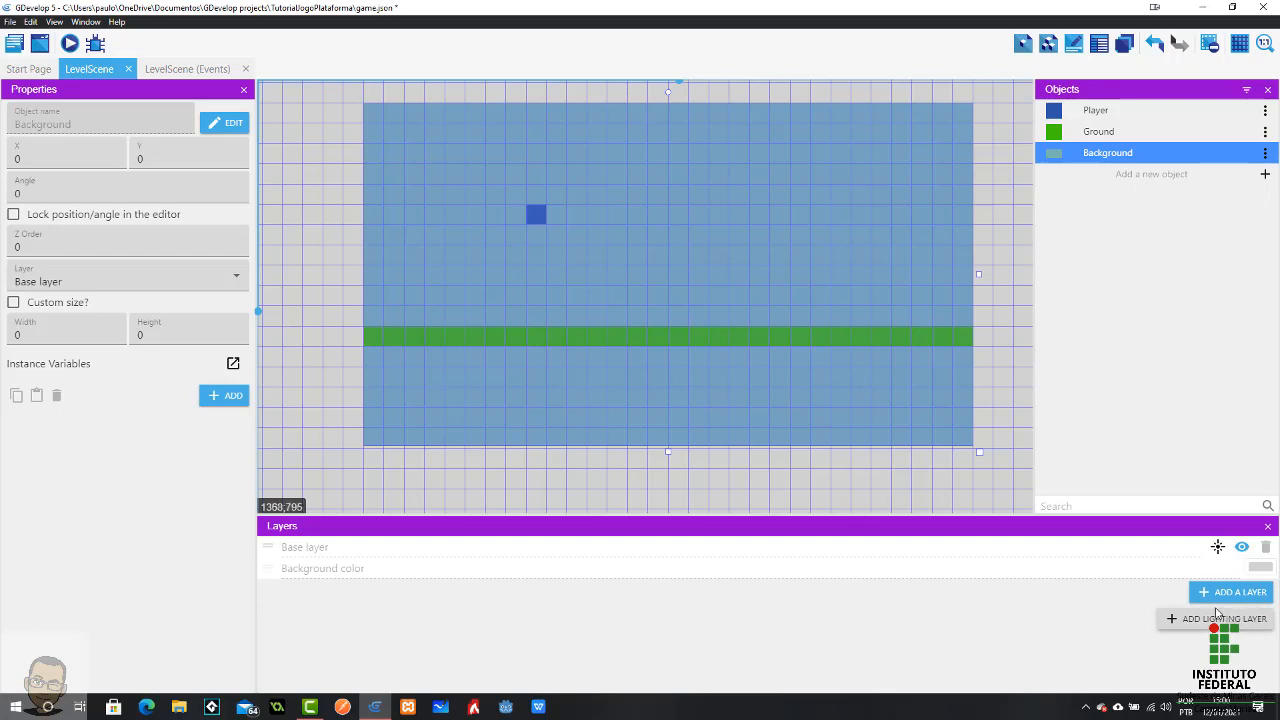
left_click(1221, 594)
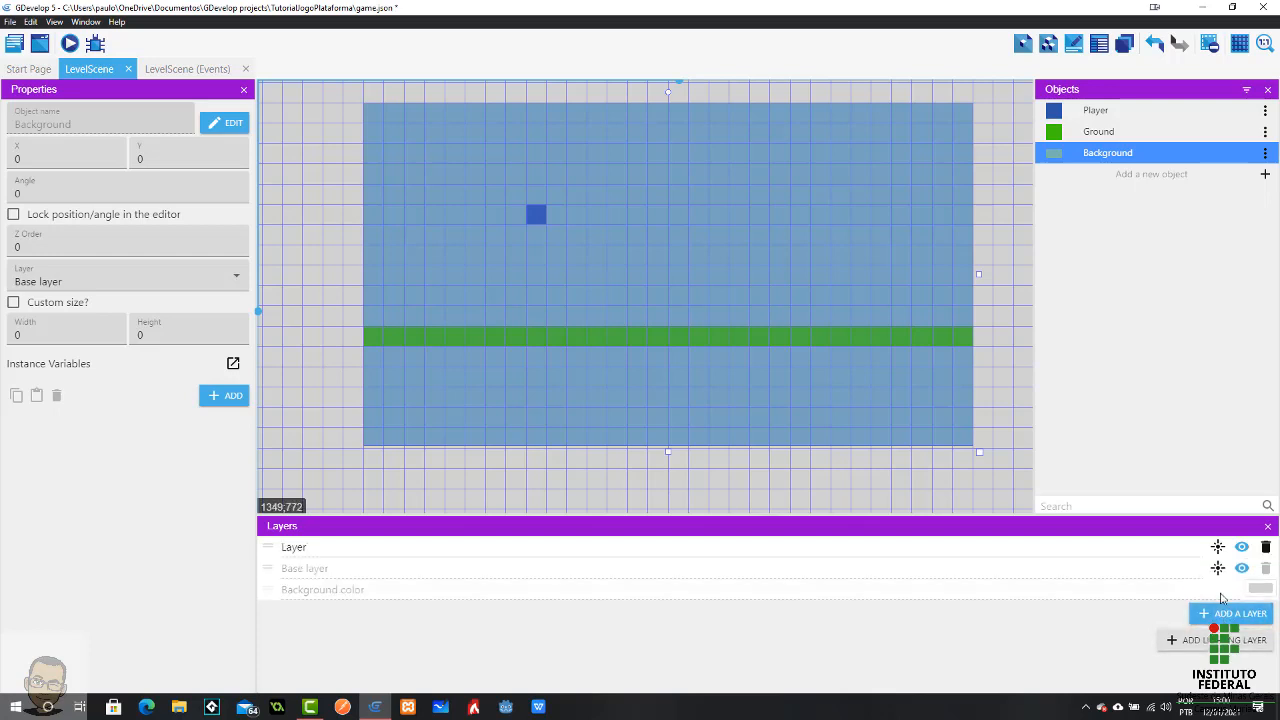
left_click(318, 546)
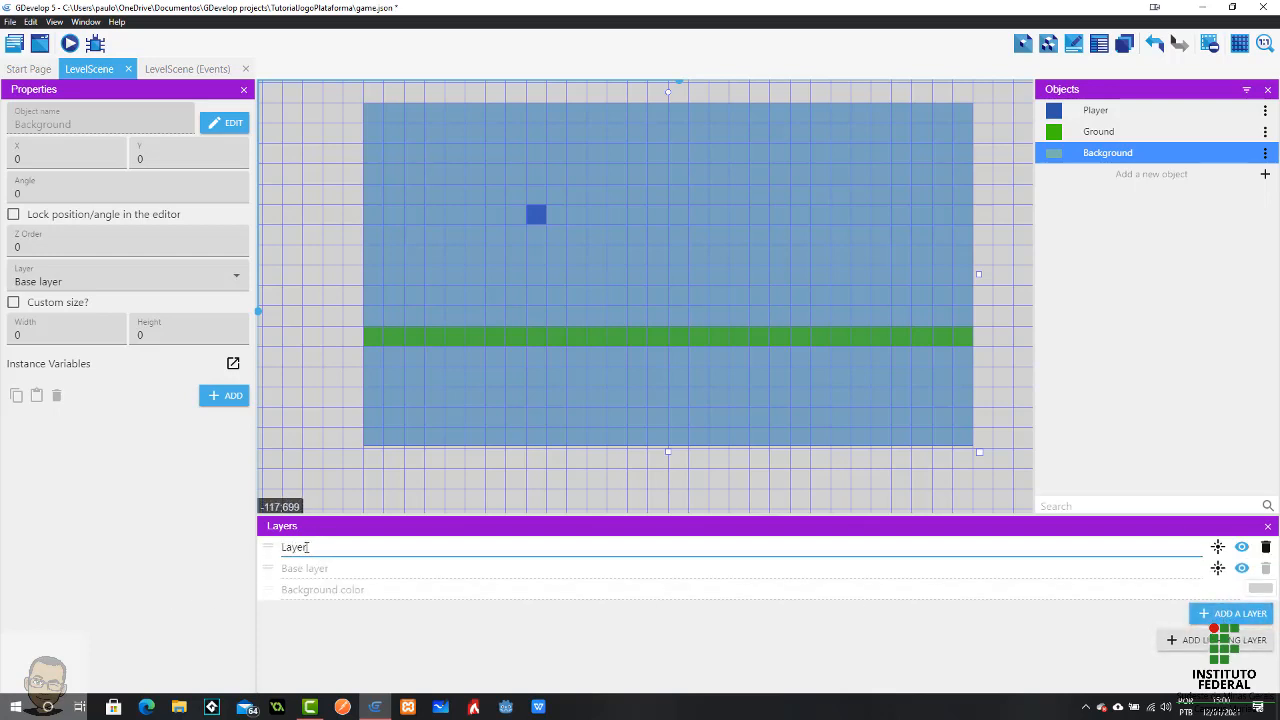
left_click_drag(306, 547, 281, 557)
type("Background")
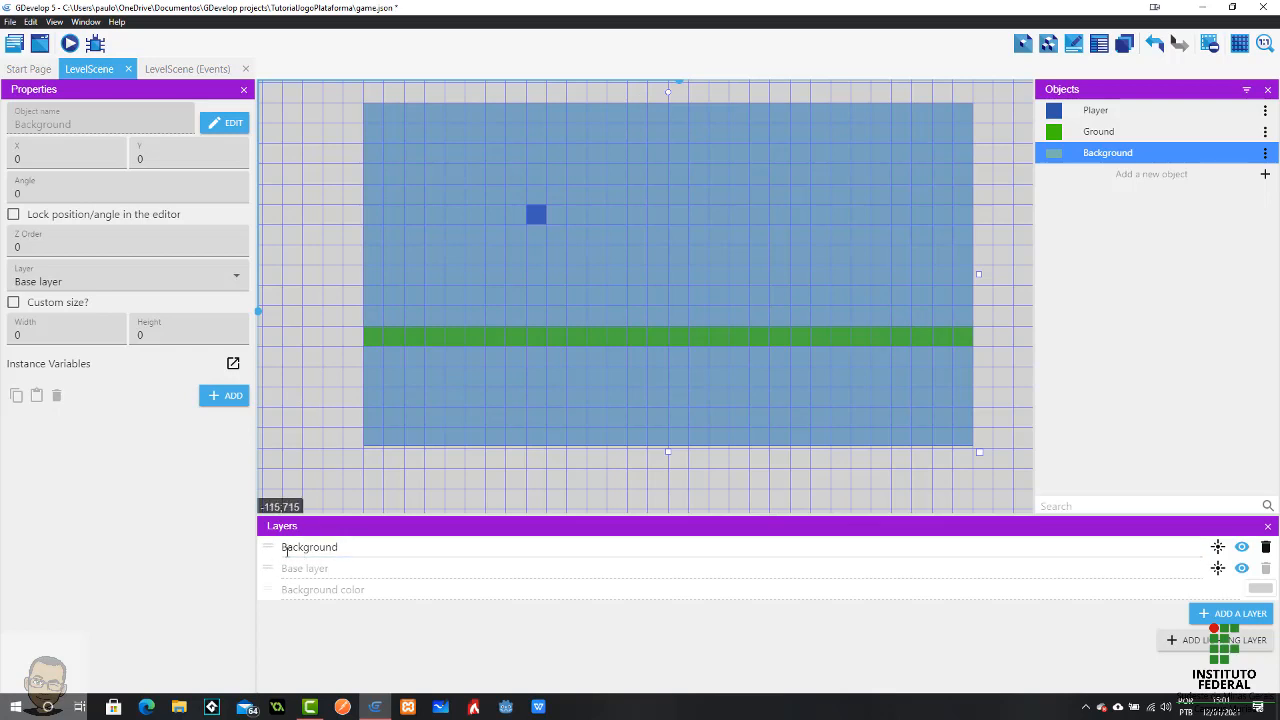
left_click_drag(269, 547, 268, 570)
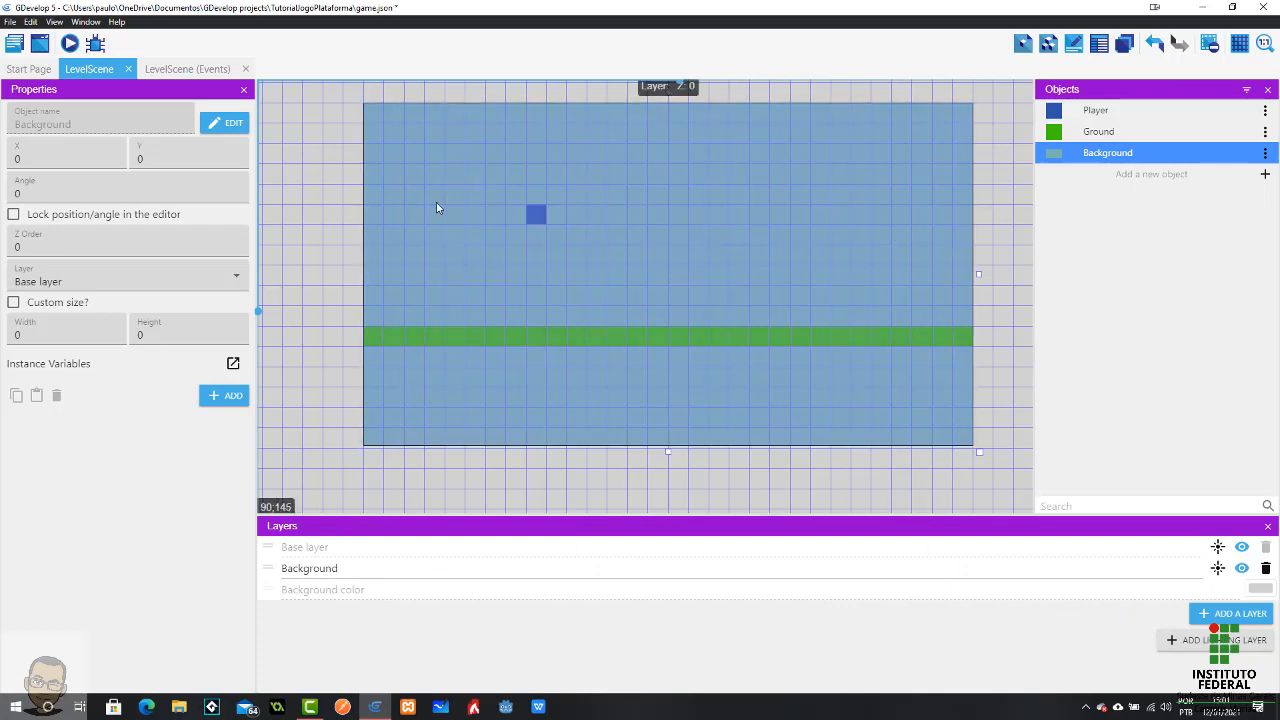
Assign the Background instance to the Background layer.
left_click_drag(705, 198, 733, 208)
left_click(145, 284)
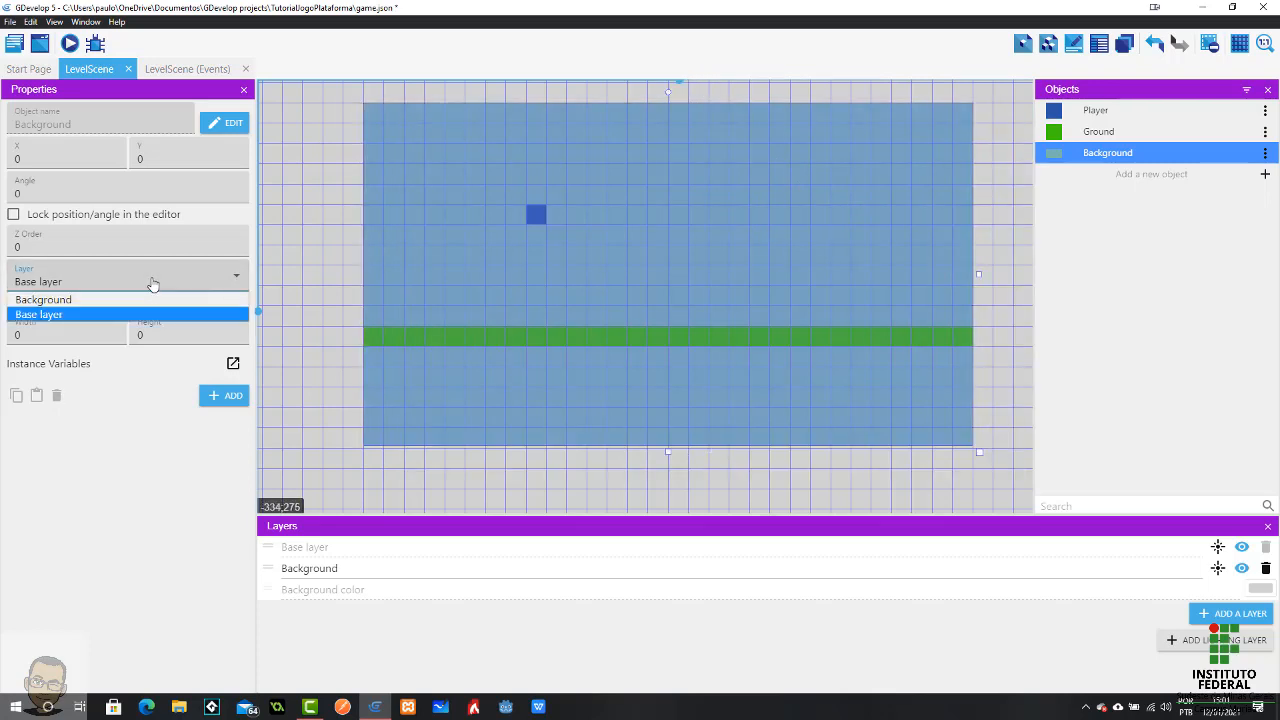
left_click(69, 300)
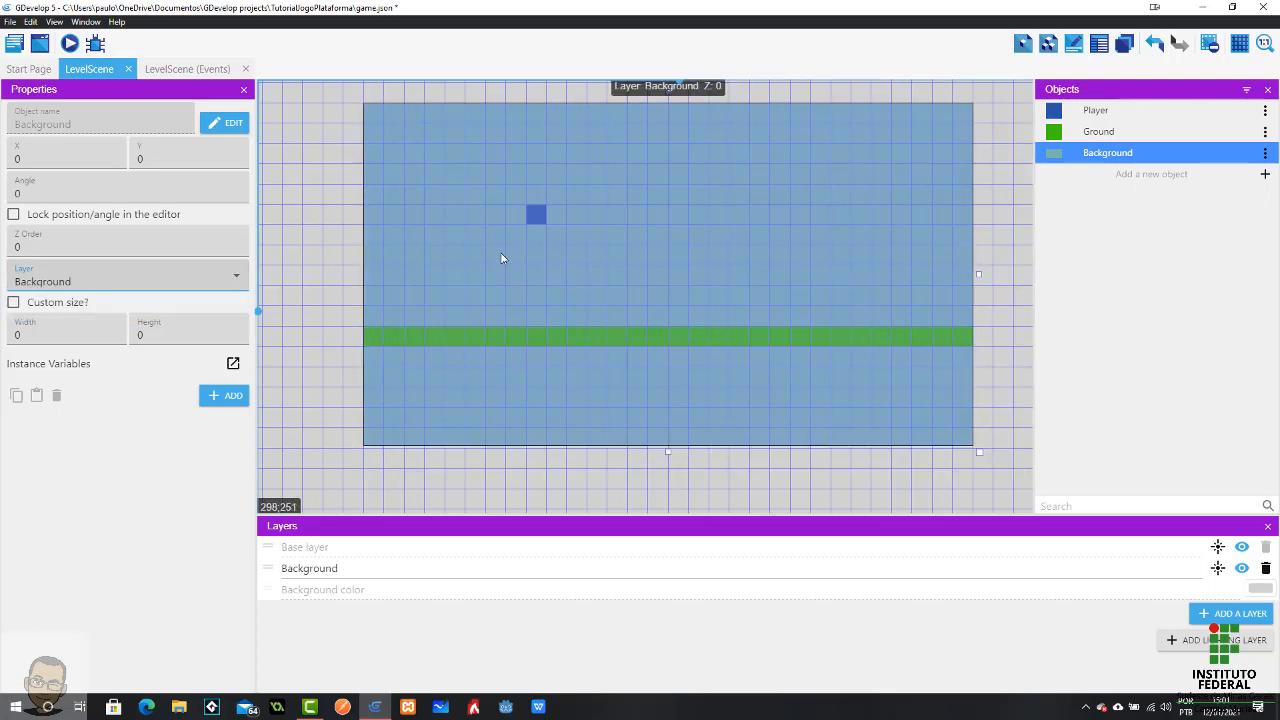
Check the layer assigned to the Player, Ground and Background instances.
left_click(536, 217)
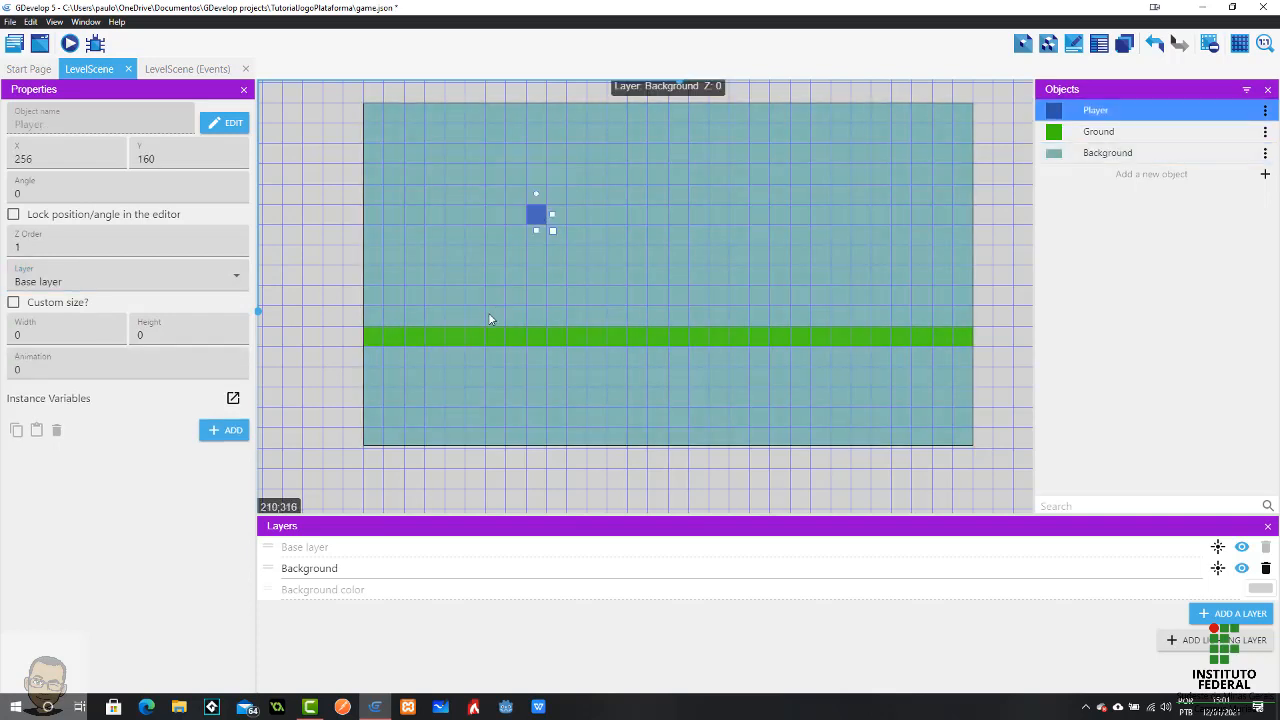
left_click(480, 336)
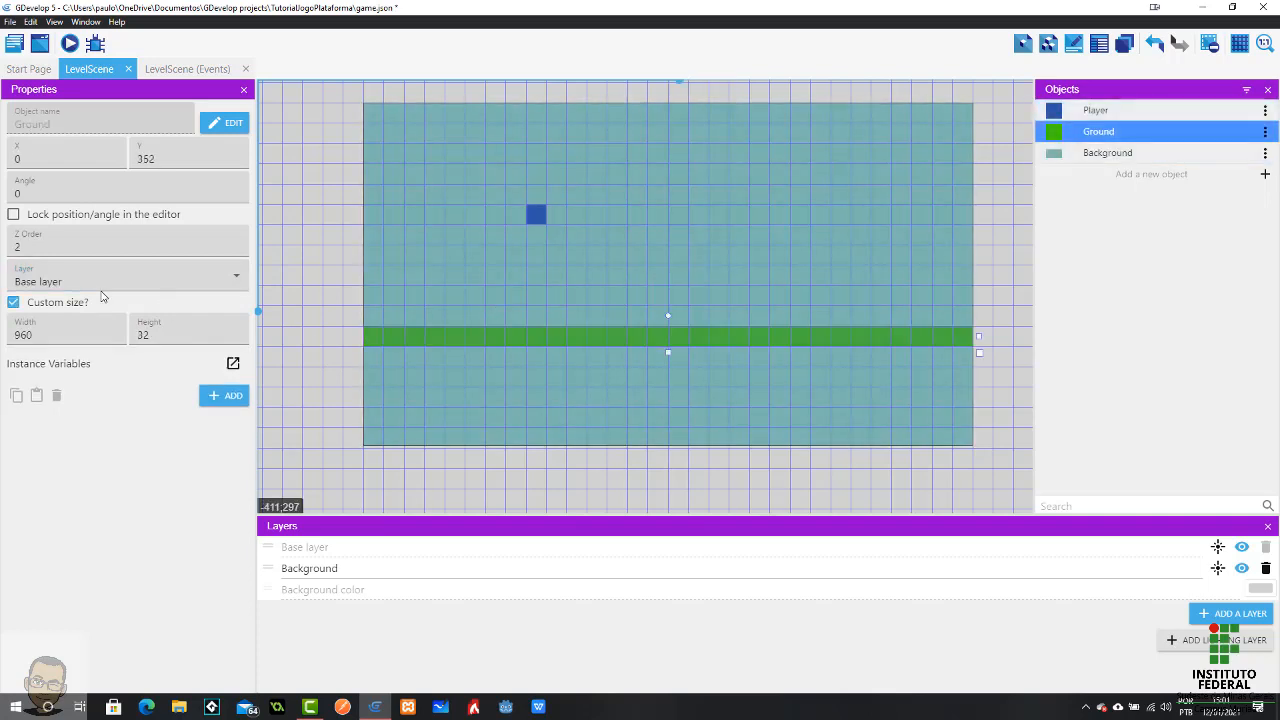
left_click(536, 214)
left_click(412, 241)
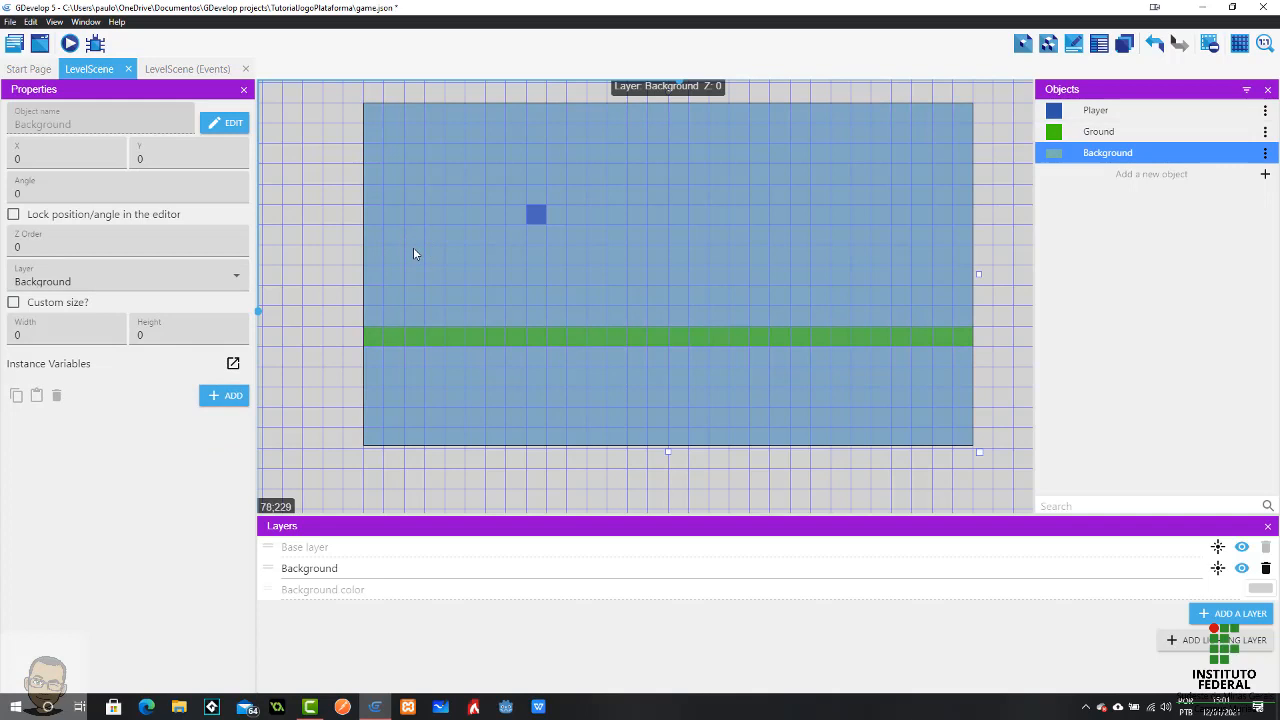
Stretch the Background instance to the right until it is 1728 wide and 544 high.
scroll(526, 255, "down", 1)
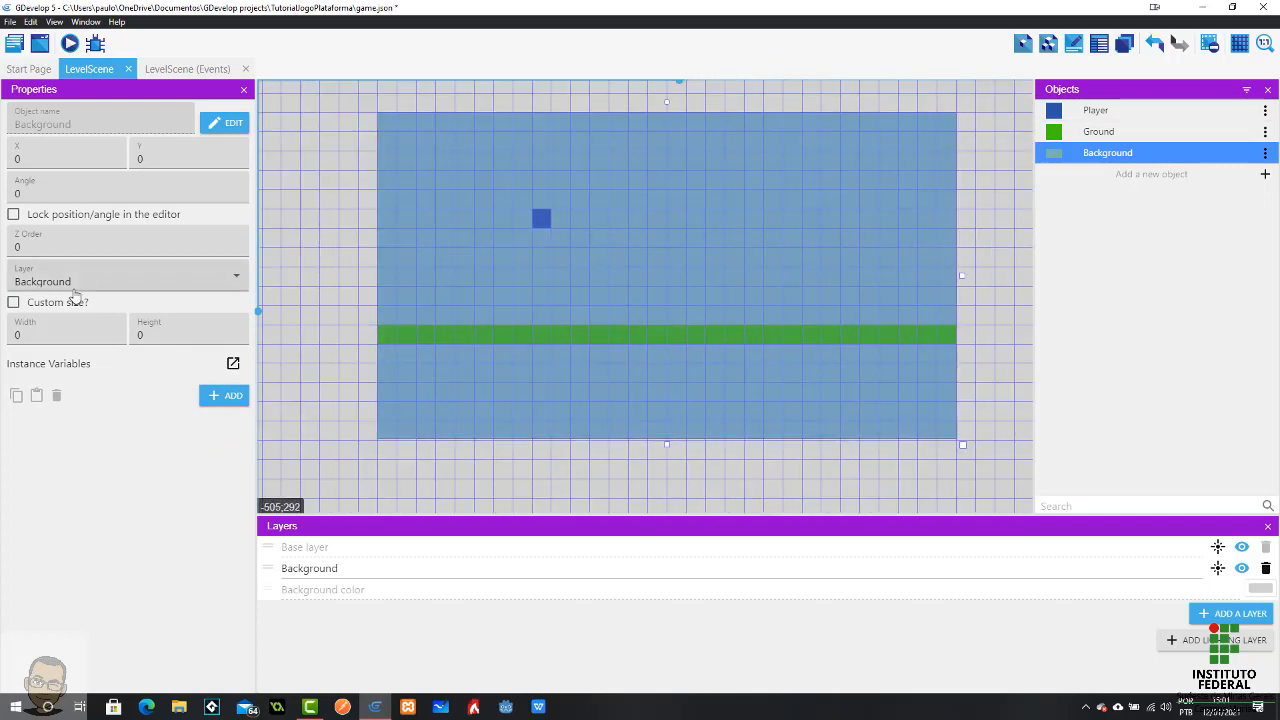
middle_click_drag(1014, 298, 902, 310)
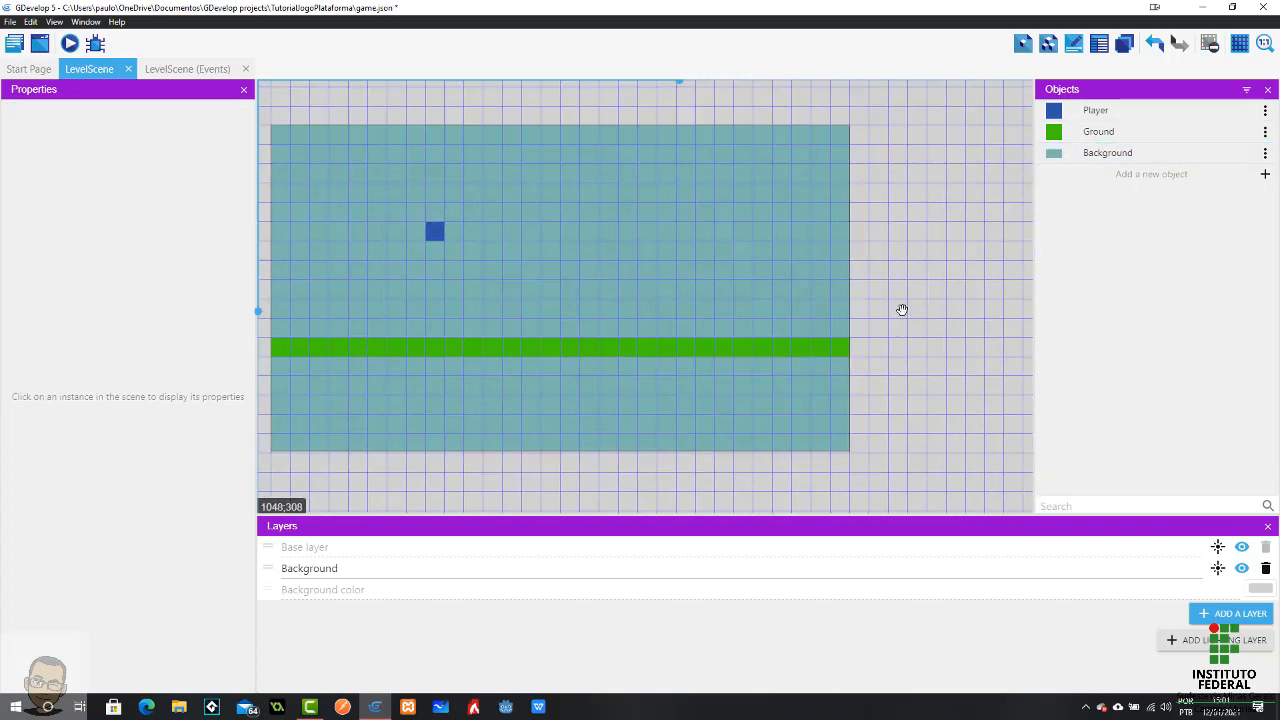
left_click(839, 244)
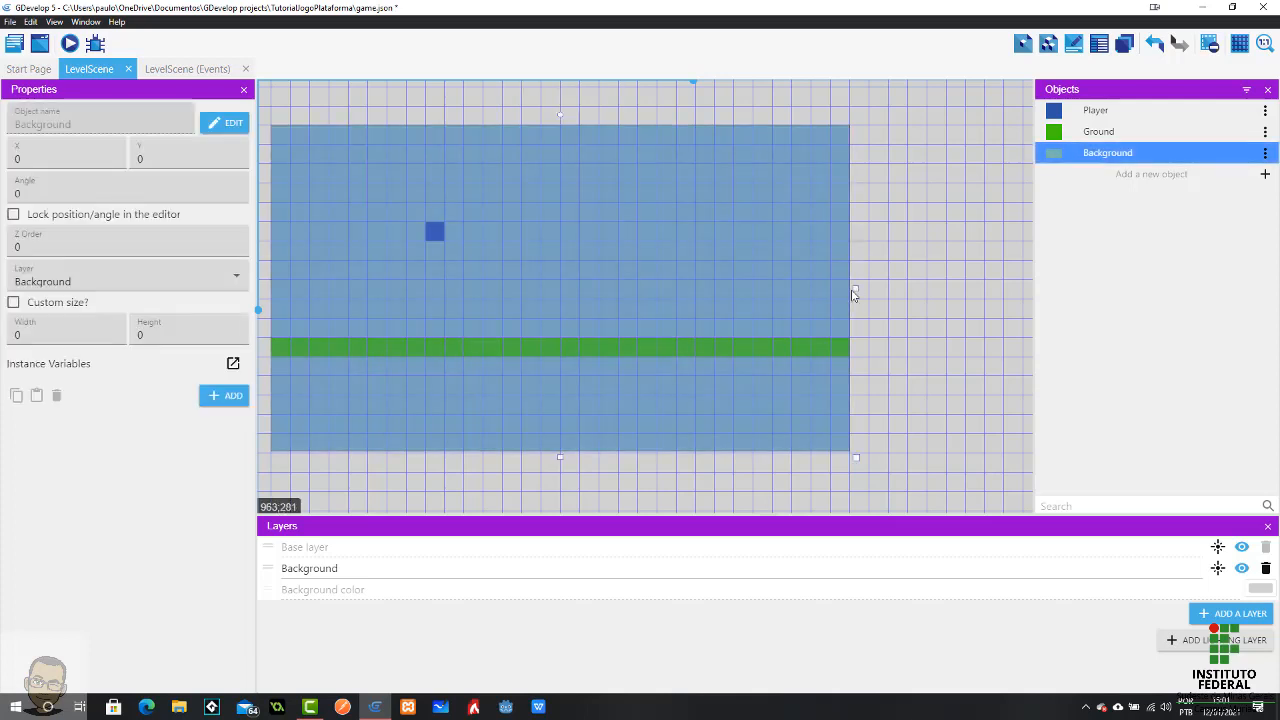
left_click_drag(855, 289, 980, 309)
scroll(654, 314, "down", 3)
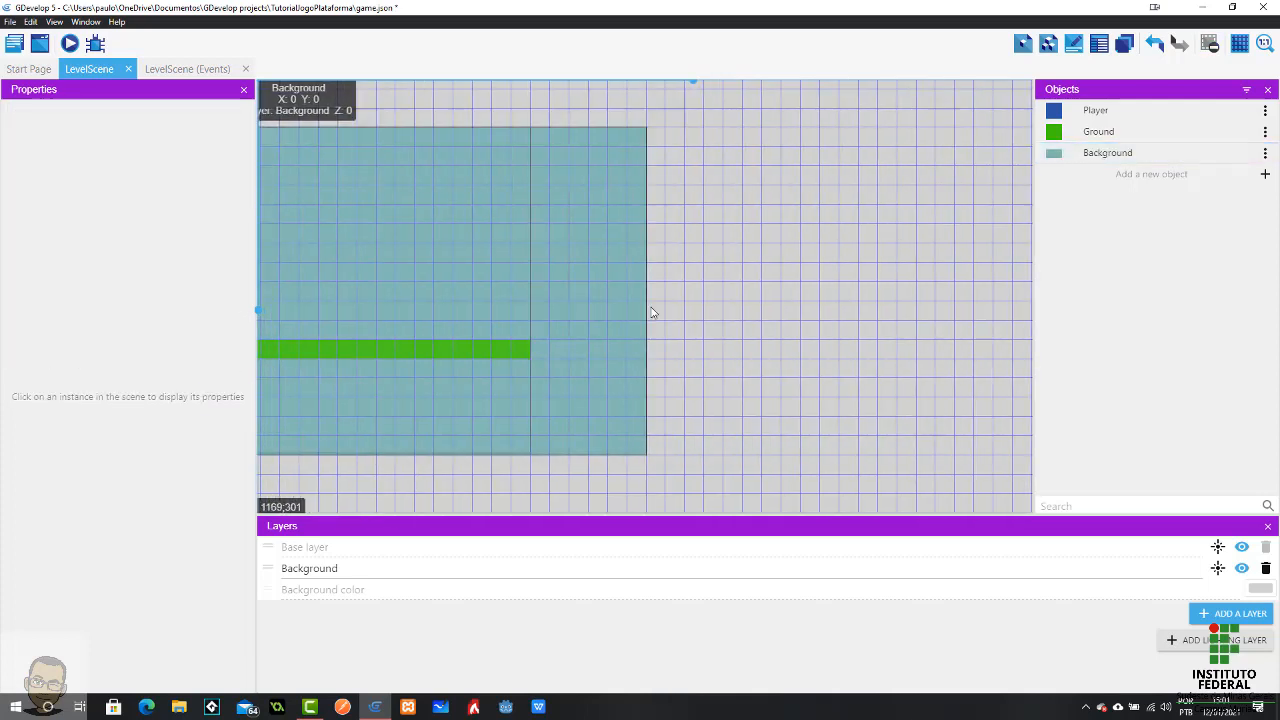
left_click_drag(649, 291, 992, 296)
scroll(698, 314, "down", 3)
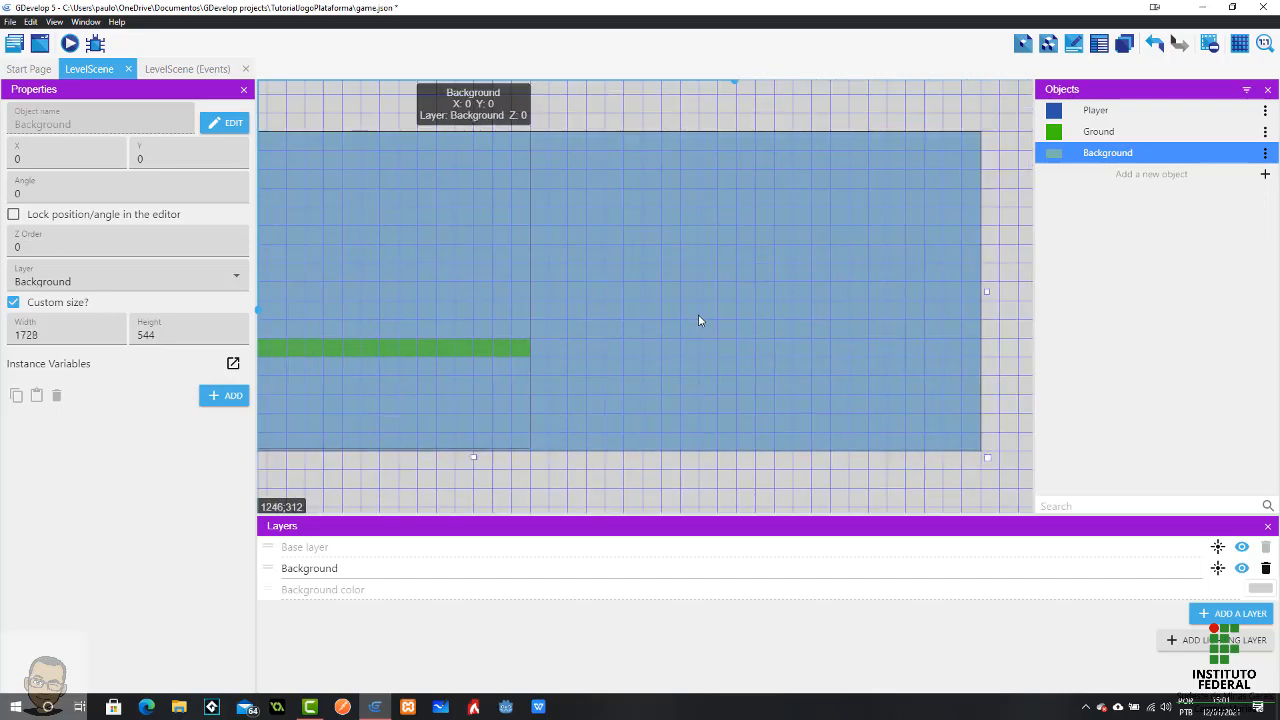
Extend the Ground instance to the right along the widened Background and move the Player to X 160, Y 320.
left_click(520, 338)
left_click_drag(553, 341, 920, 345)
middle_click_drag(660, 469, 853, 453)
left_click_drag(421, 231, 436, 292)
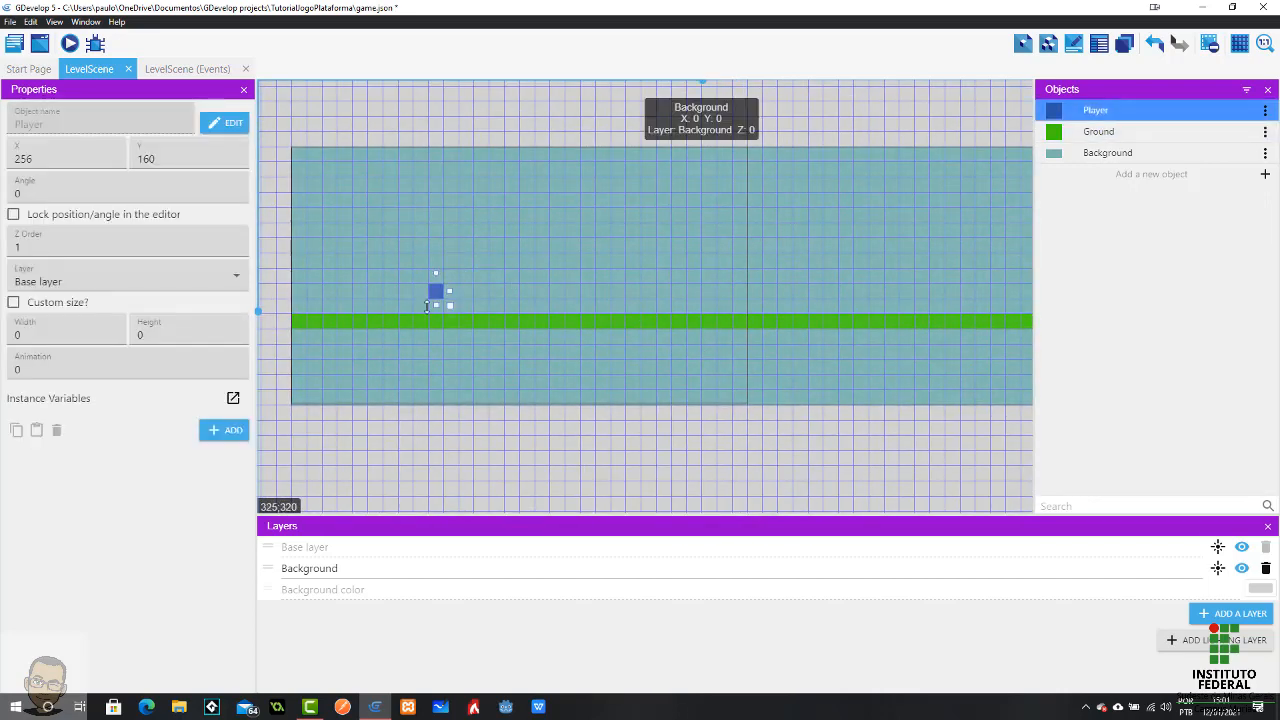
left_click_drag(372, 318, 387, 318)
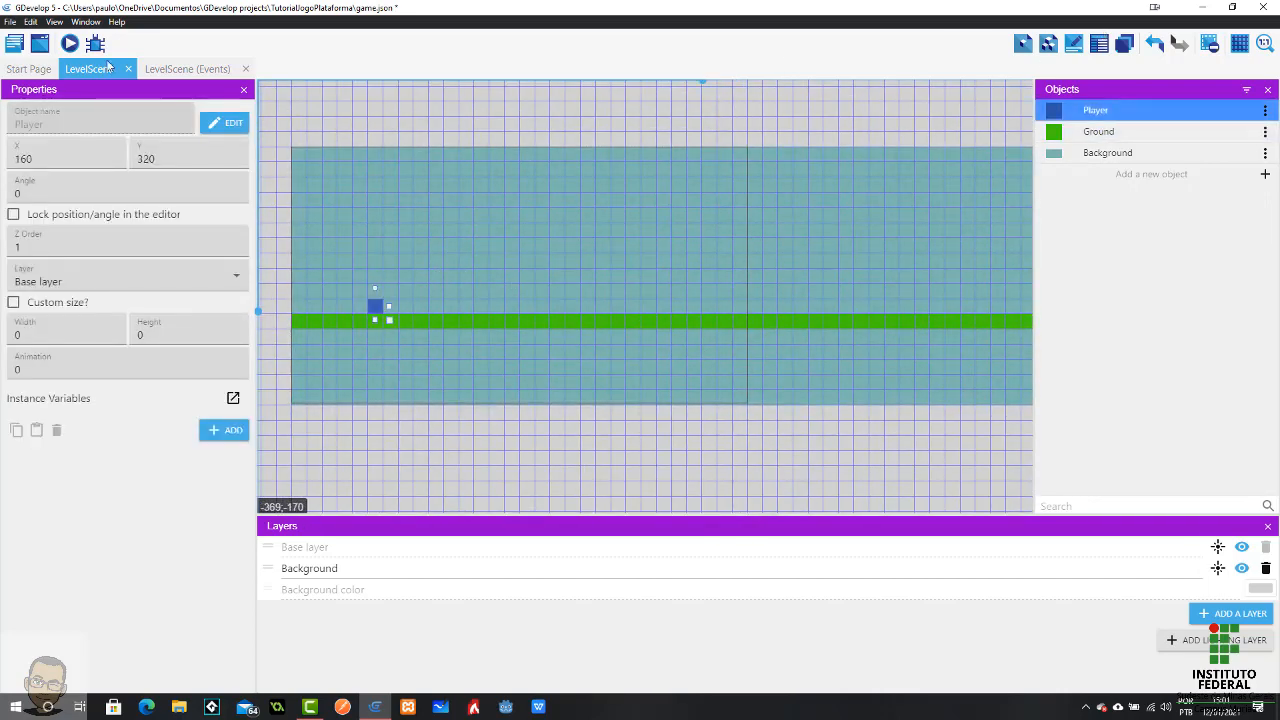
Preview the level in a maximized window and test the Player by moving and jumping toward the level's right side.
left_click(69, 44)
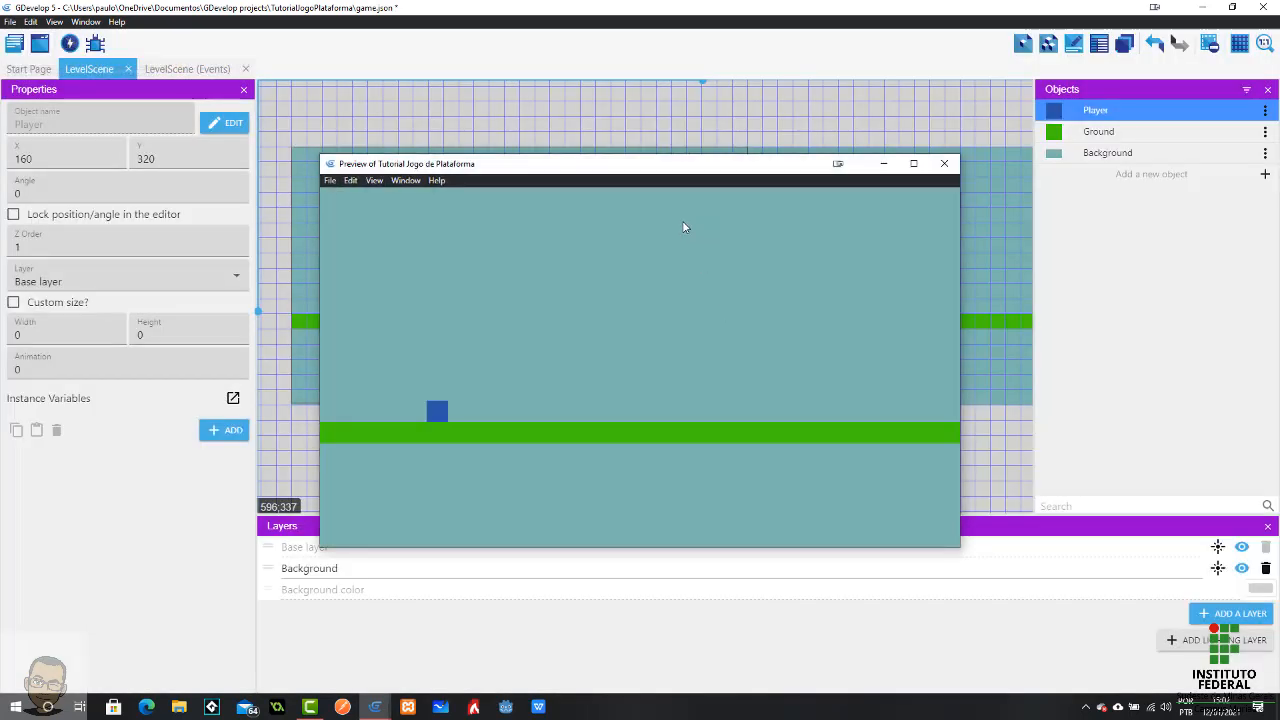
double_click(776, 167)
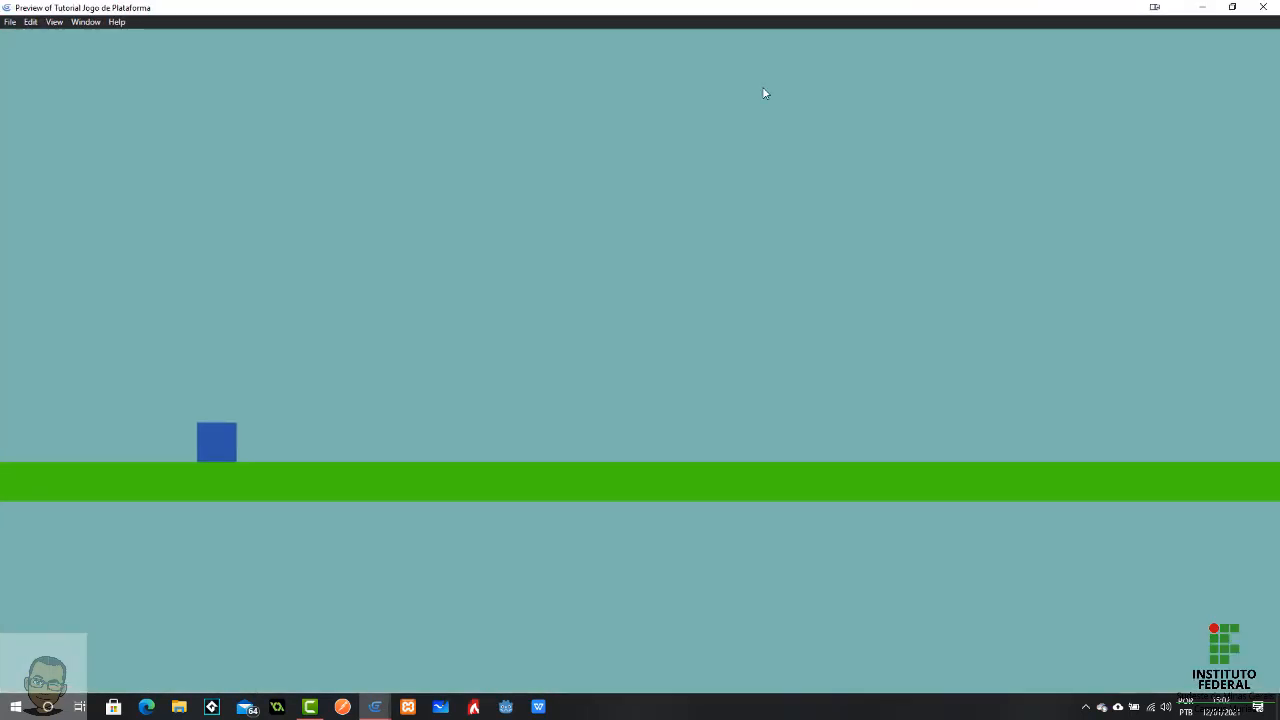
key("space")
key("Right")
key("space")
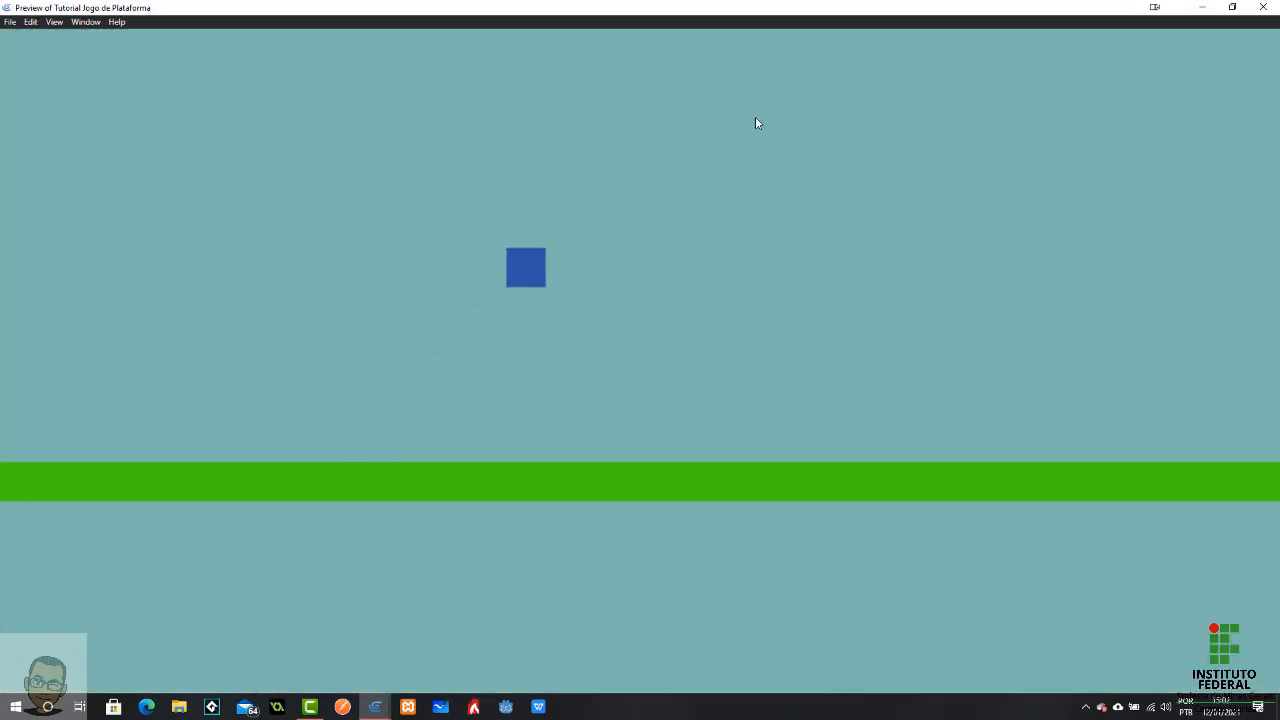
key("space")
key("Left")
key("space")
key("Right")
key("space")
key("Right")
key("space")
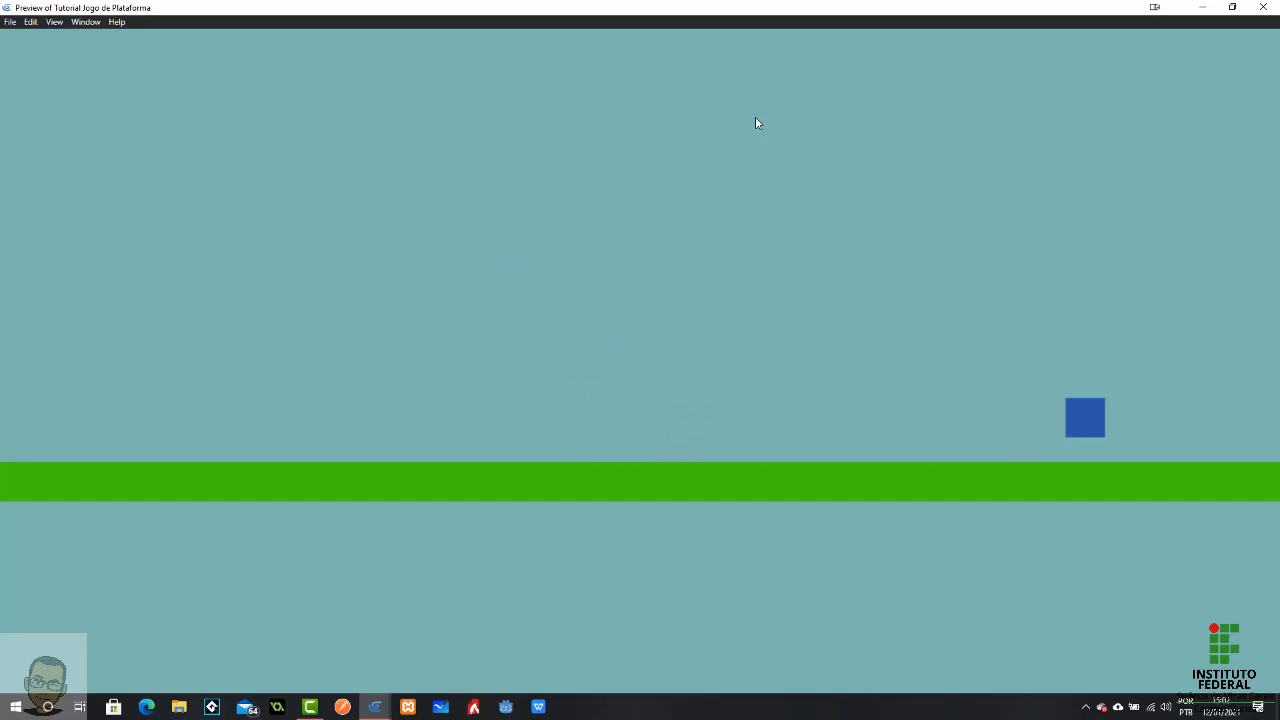
key("Right")
key("space")
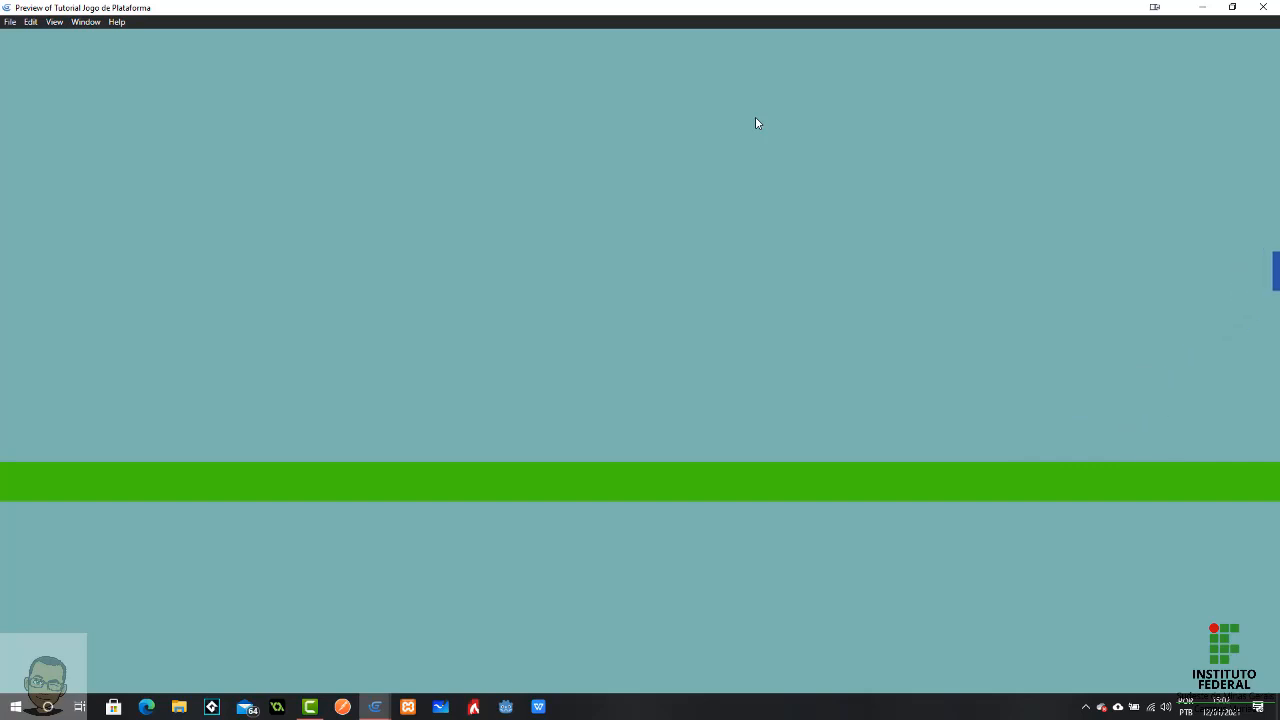